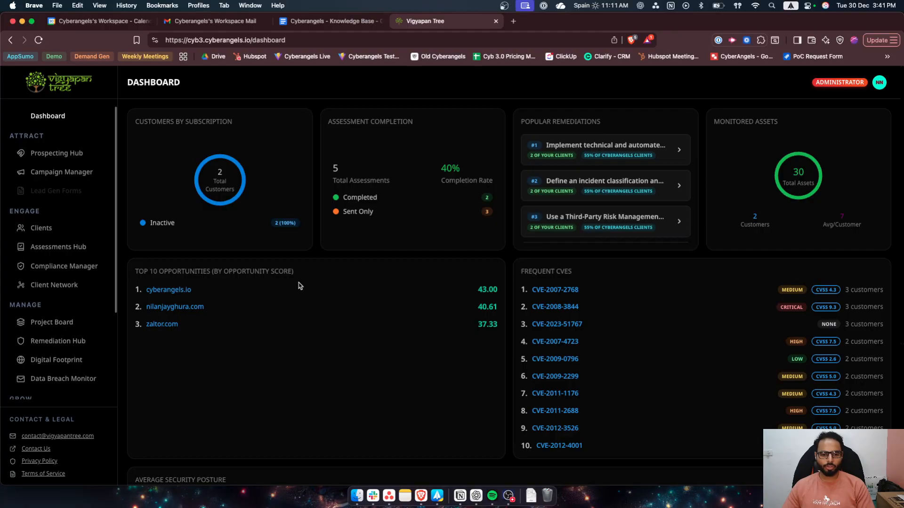
- Open the Campaign Manager and review the Test campaign and the page's introductory description
click(66, 172)
click(210, 310)
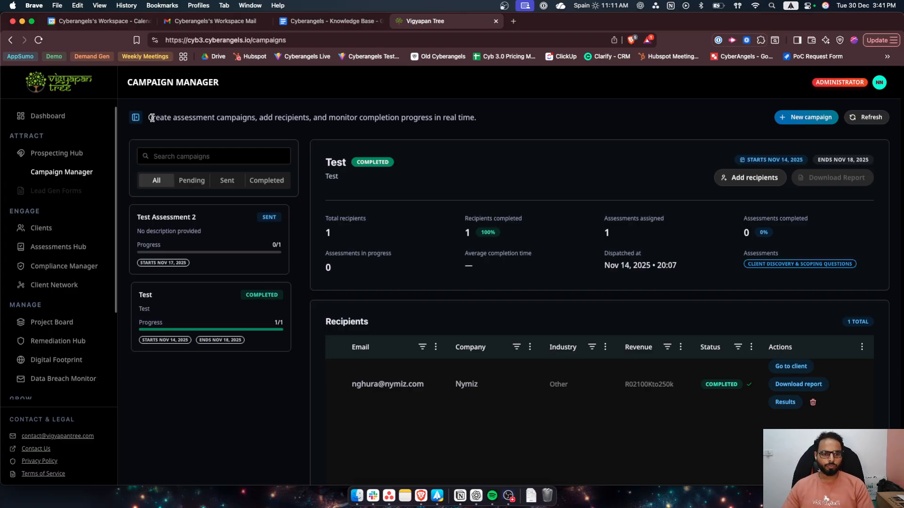
drag(148, 117, 493, 120)
click(506, 120)
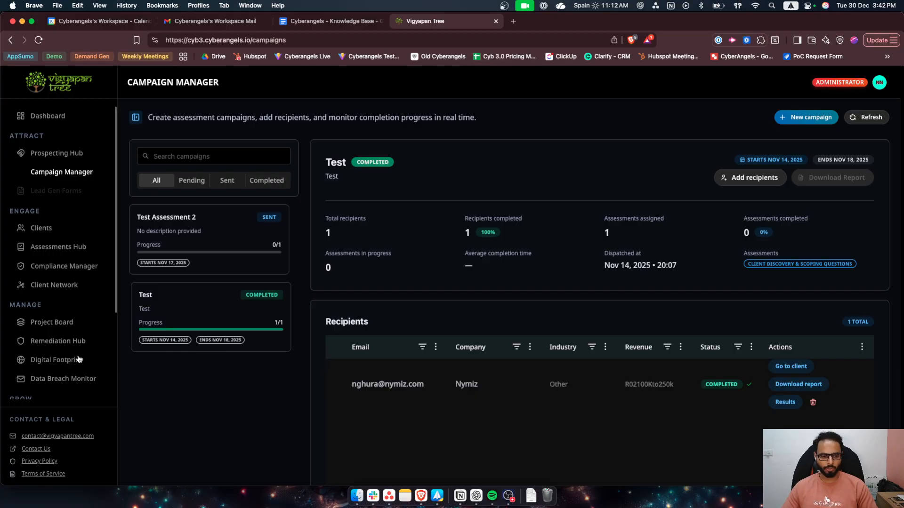
- Start a new assessment record in the Configuration settings and name it "ISO Basics"
scroll(79, 359, down, 3)
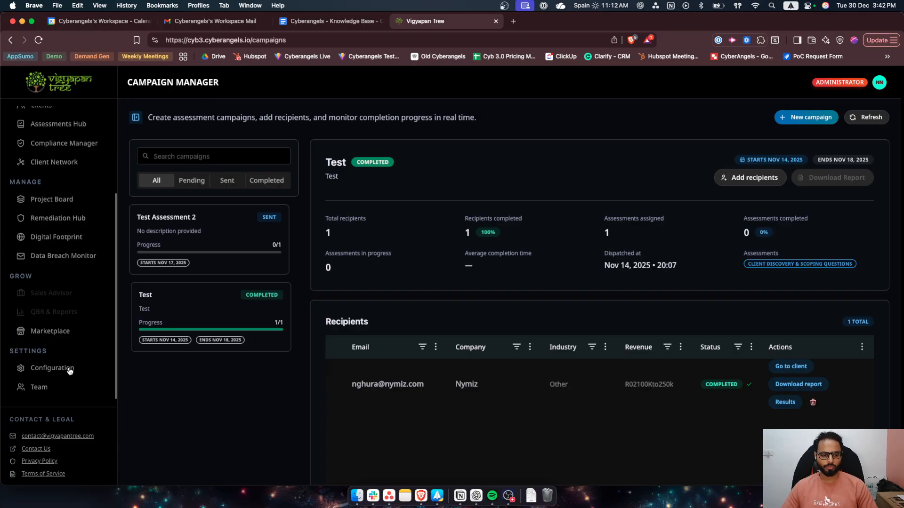
click(54, 370)
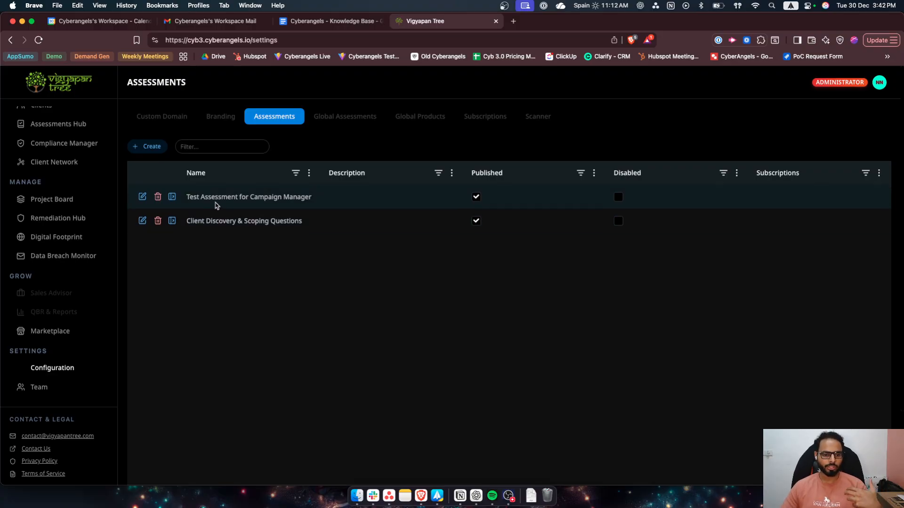
click(145, 148)
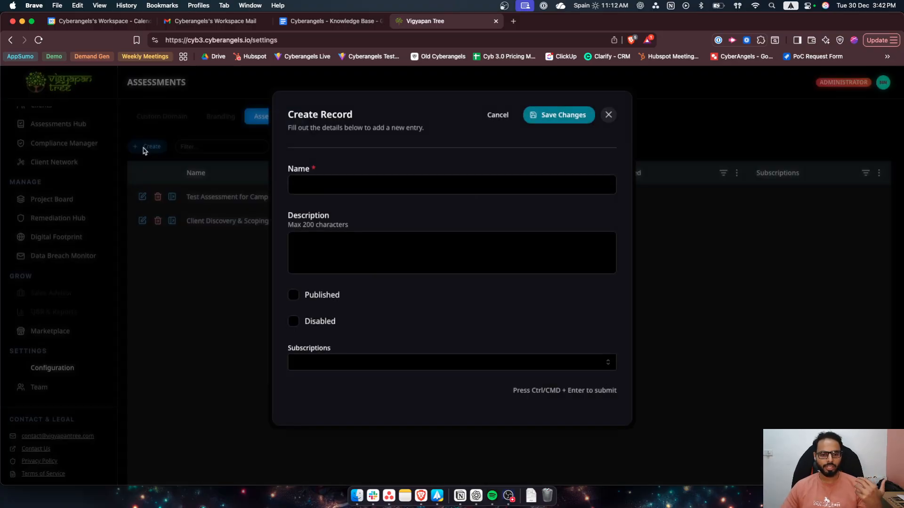
click(330, 188)
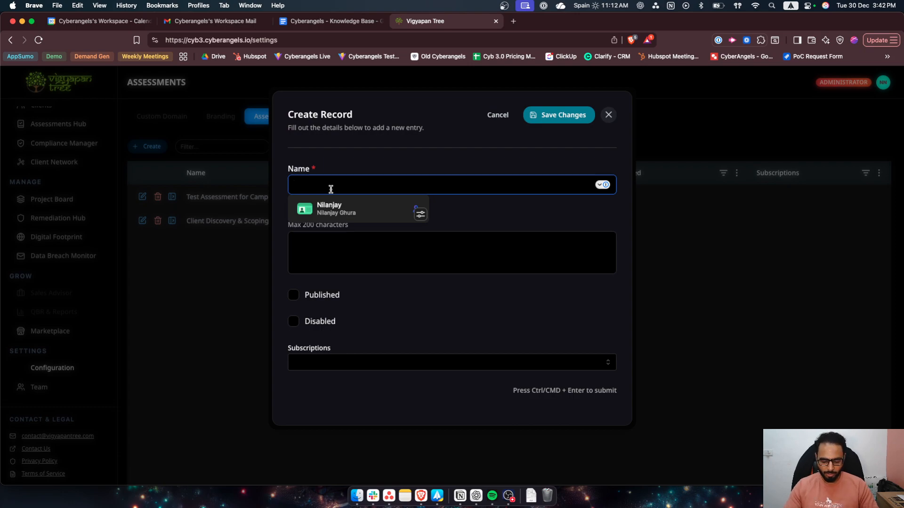
text(ISO)
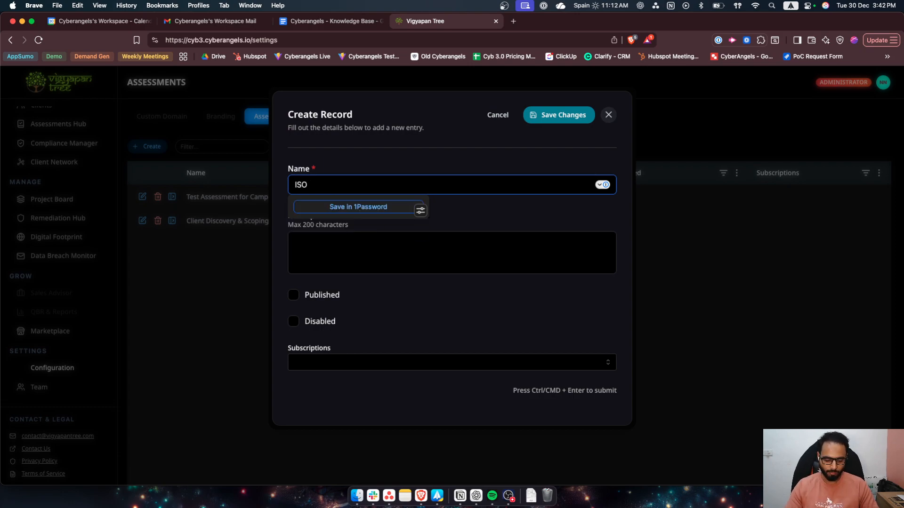
text( Basics)
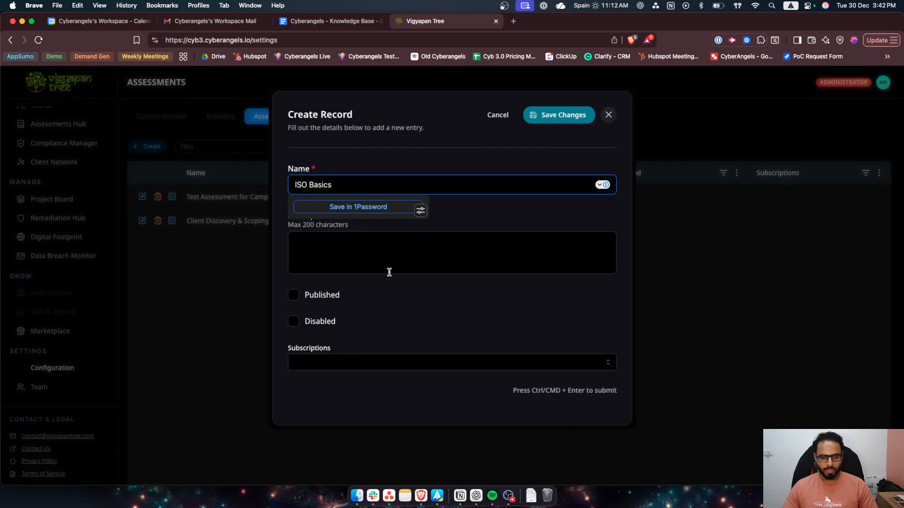
- Check the available subscriptions, leave the description and subscriptions empty, and save the new assessment
click(383, 262)
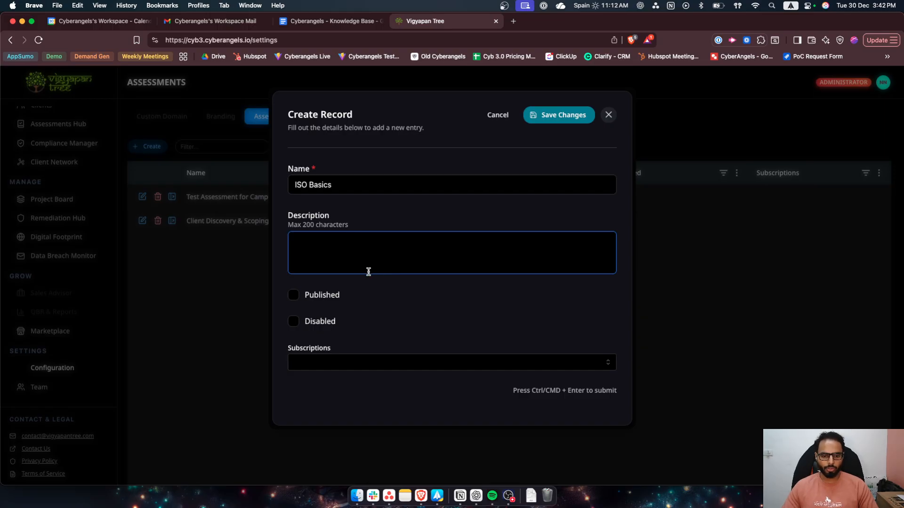
click(394, 215)
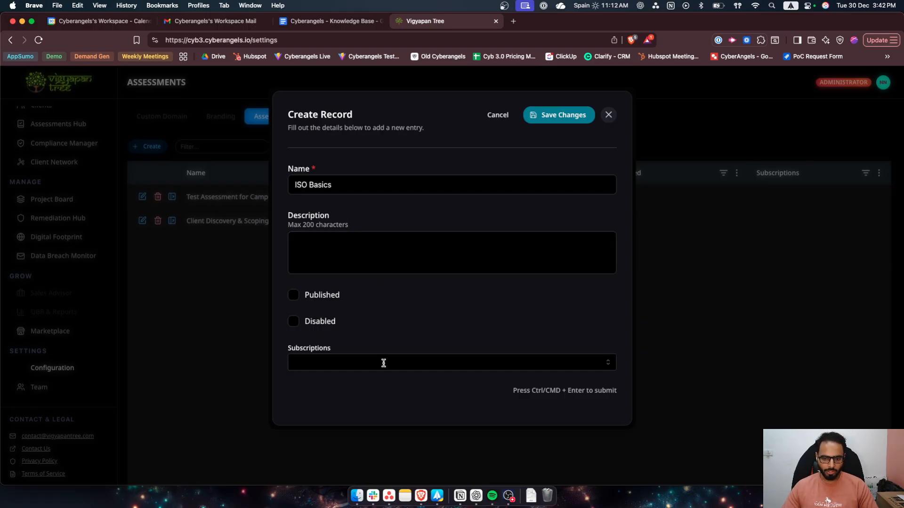
click(415, 364)
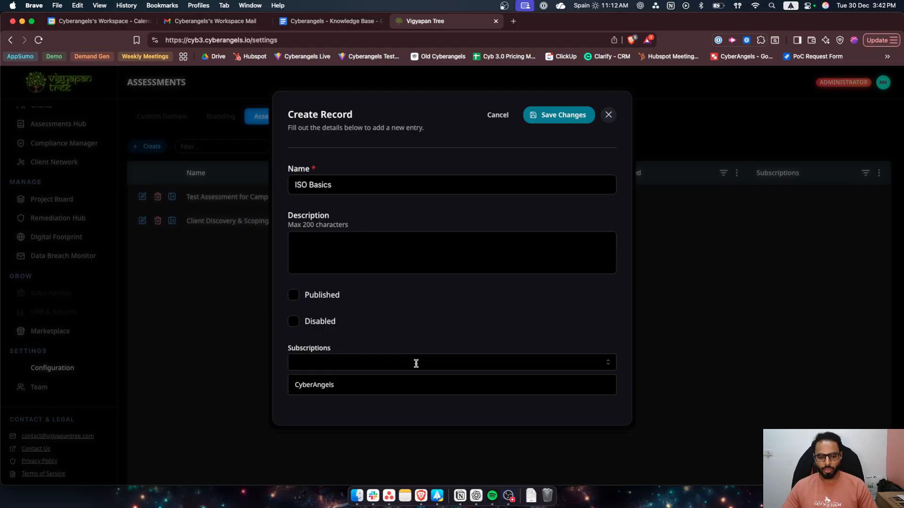
click(362, 409)
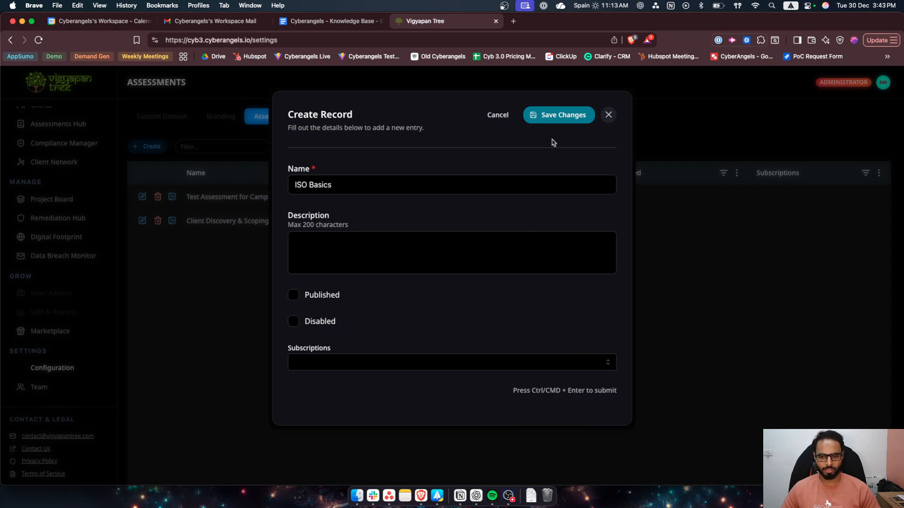
click(552, 114)
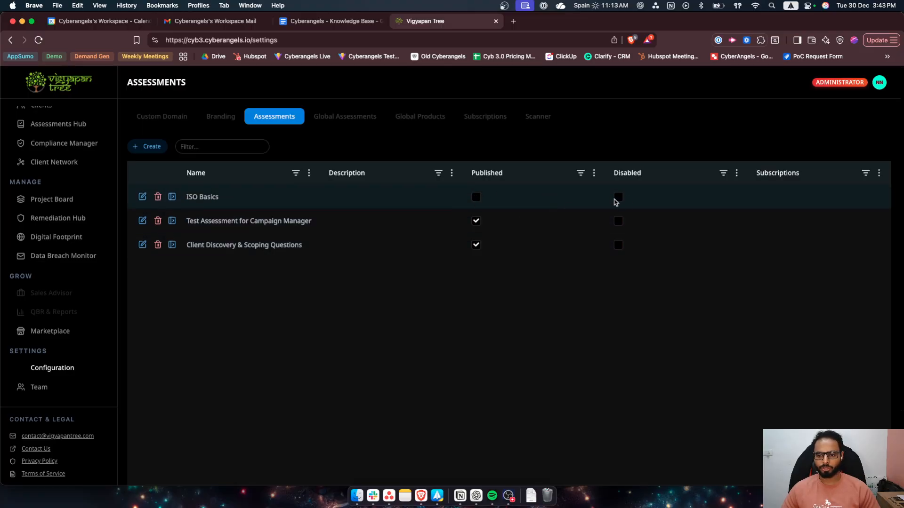
- Open the ISO Basics assessment and show its list of questions
click(173, 198)
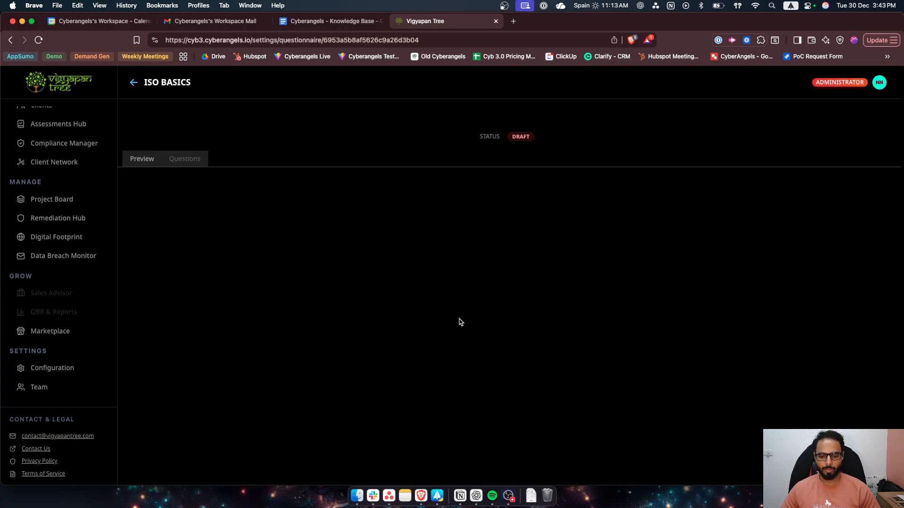
click(188, 158)
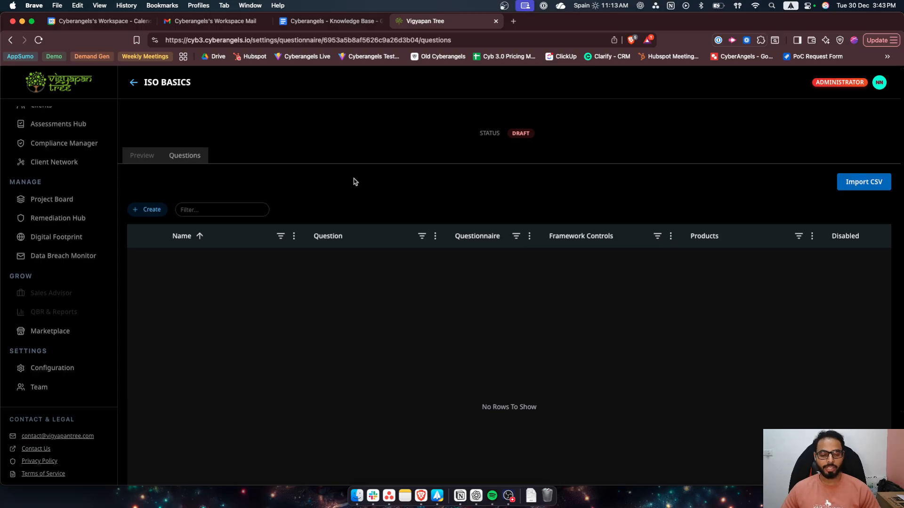
scroll(356, 182, up, 1)
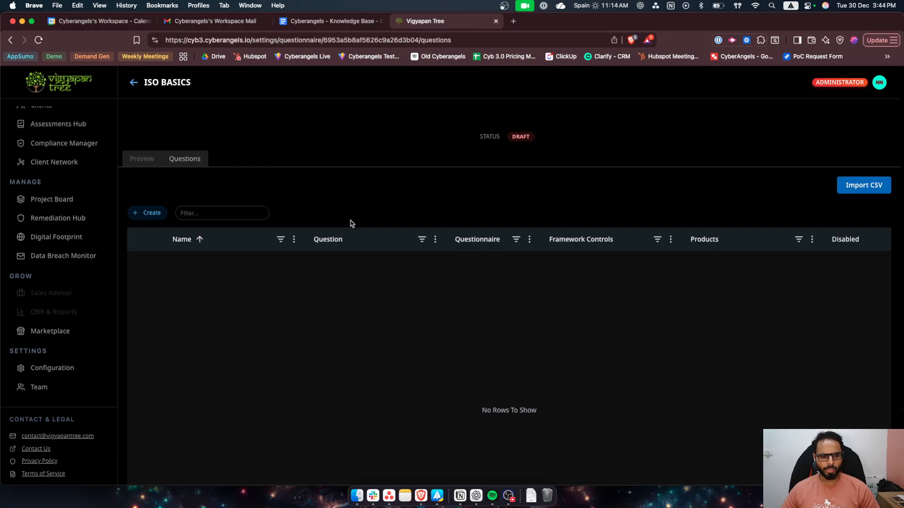
- Start a new question record in the ISO Basics assessment and name it "ISO Basic 101"
click(147, 215)
click(382, 186)
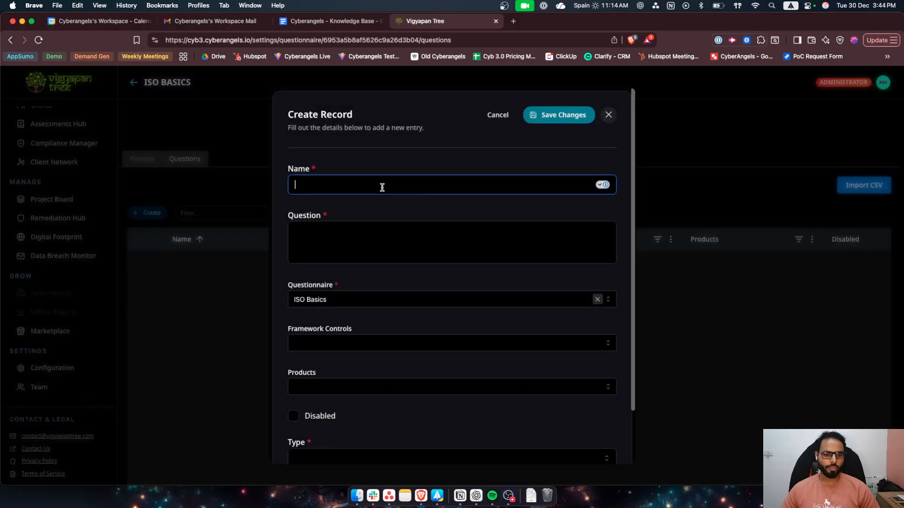
text(ISO )
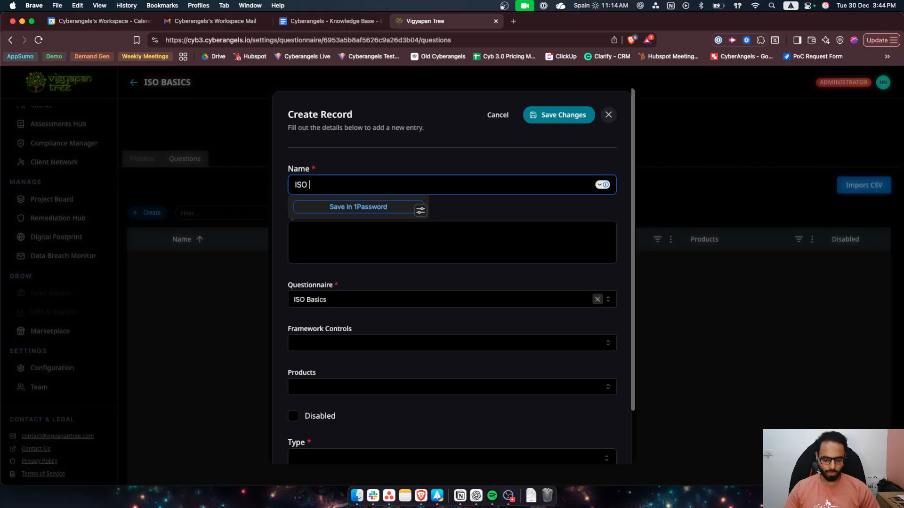
text(Basic 101)
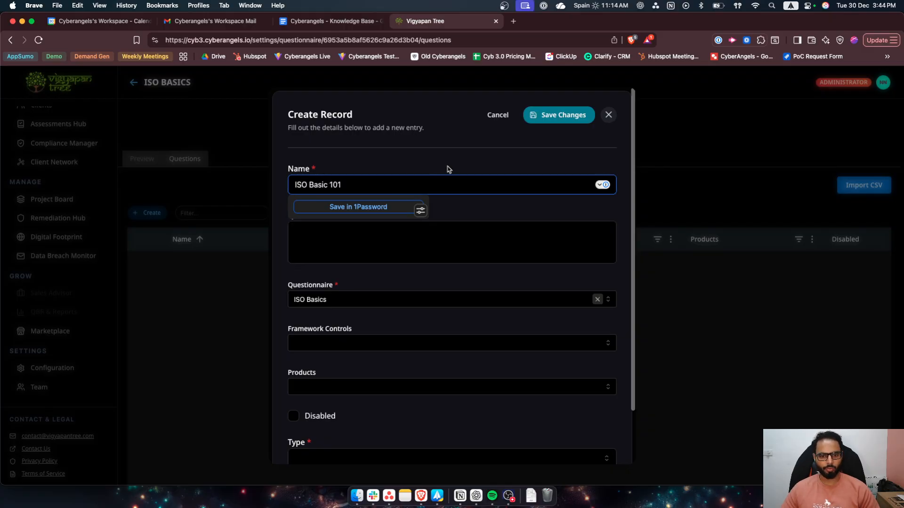
click(448, 169)
- Enter "Do you use any cybersecurity tool?" as the question text
click(416, 246)
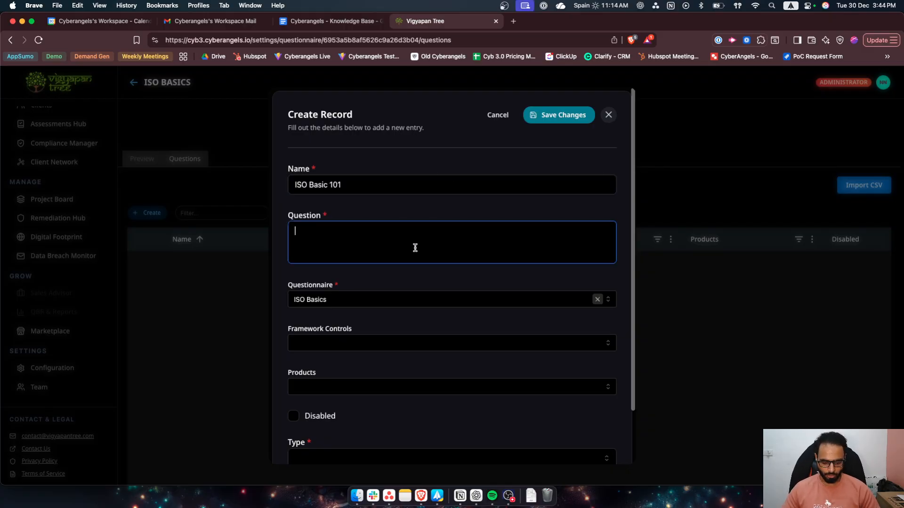
text(Do you us)
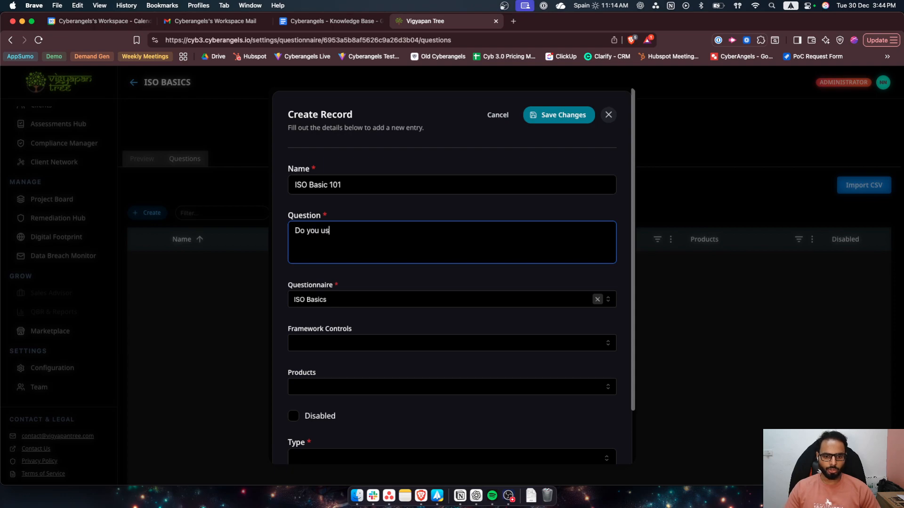
text(e any cyber)
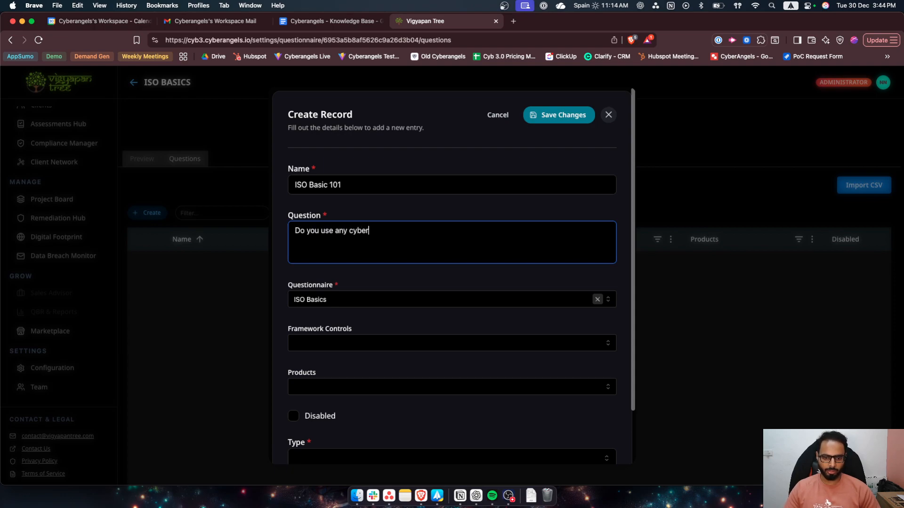
text(security )
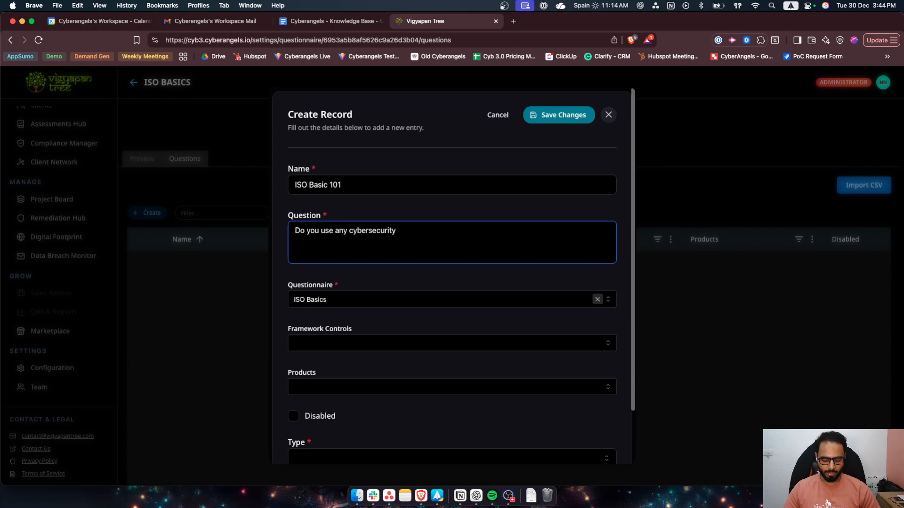
text(tool?)
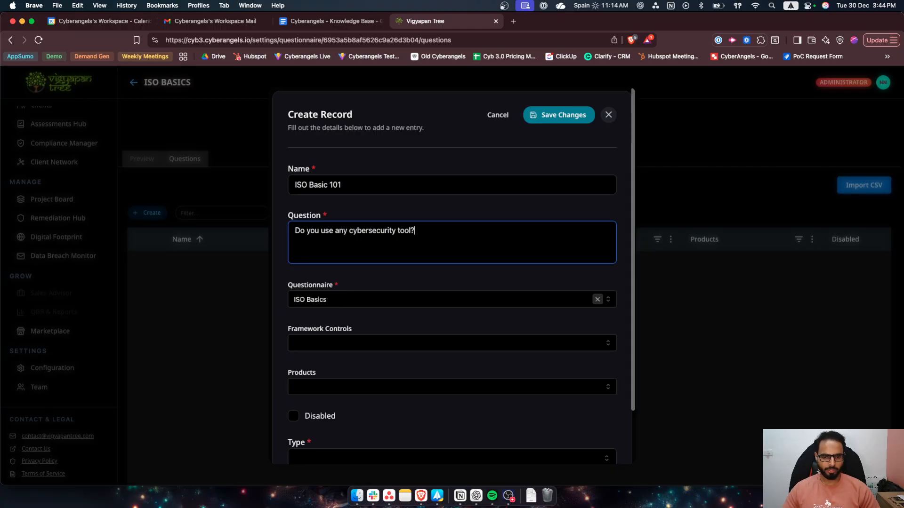
- Try Client Discovery & Scoping Questions and Test Assessment for Campaign Manager as the questionnaire, and set it back to ISO Basics
scroll(452, 280, down, 2)
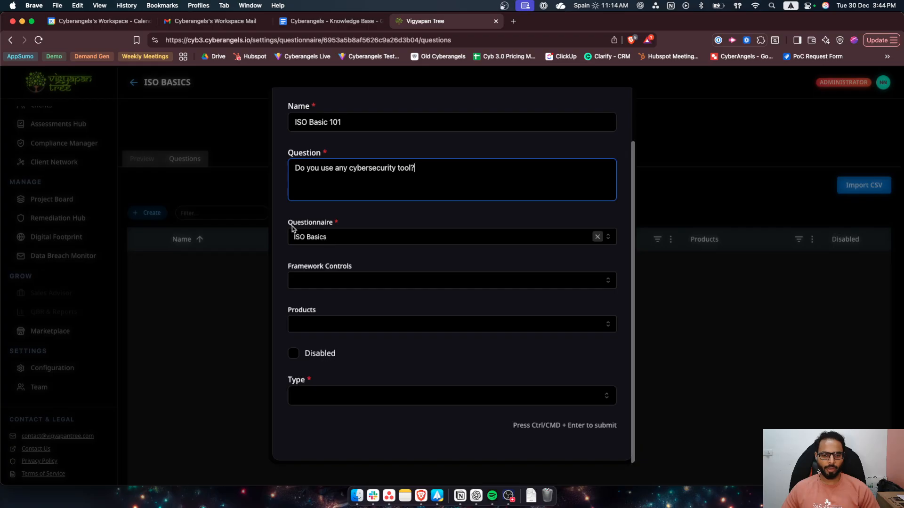
click(434, 242)
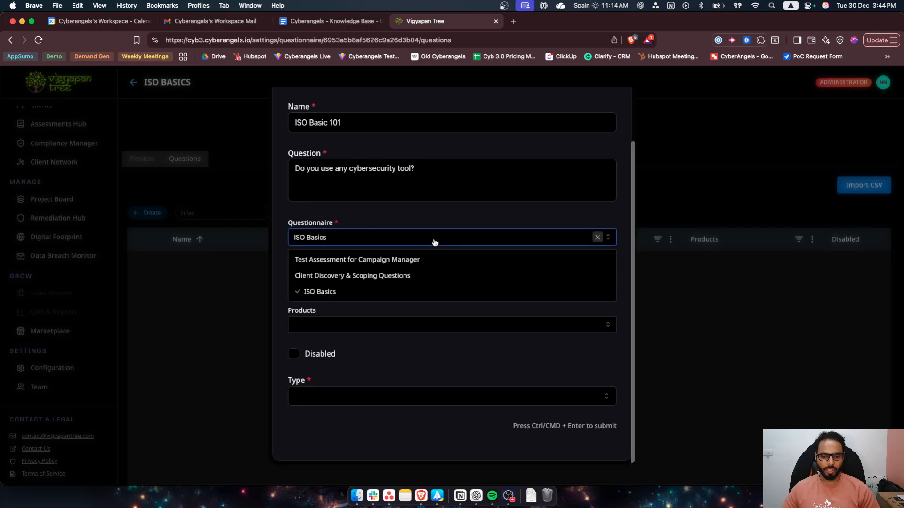
click(343, 276)
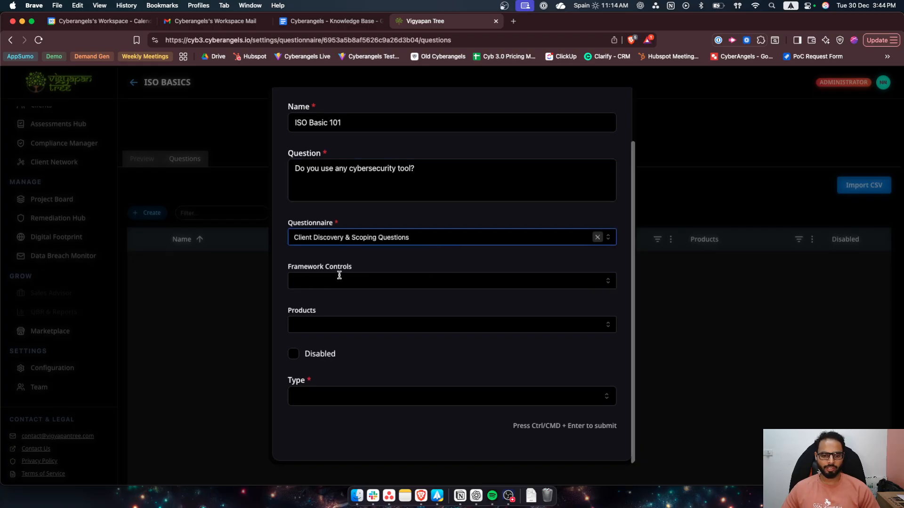
click(448, 243)
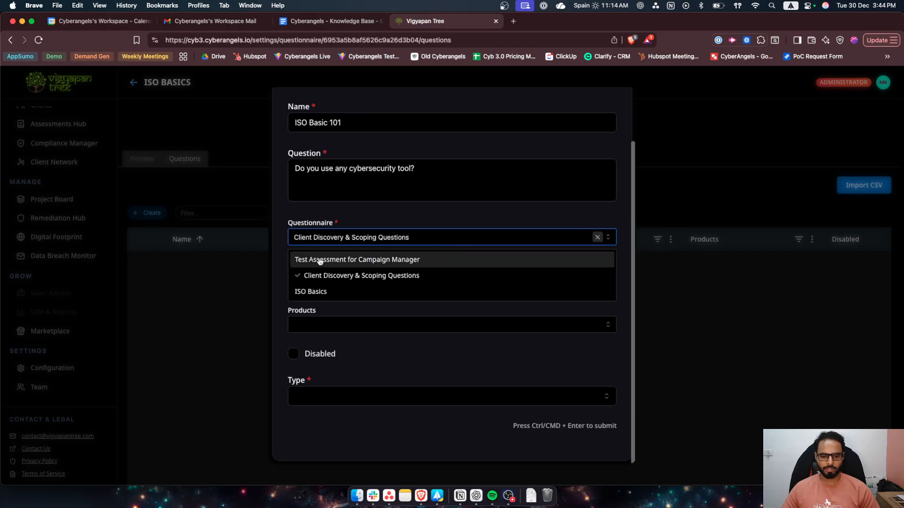
click(351, 260)
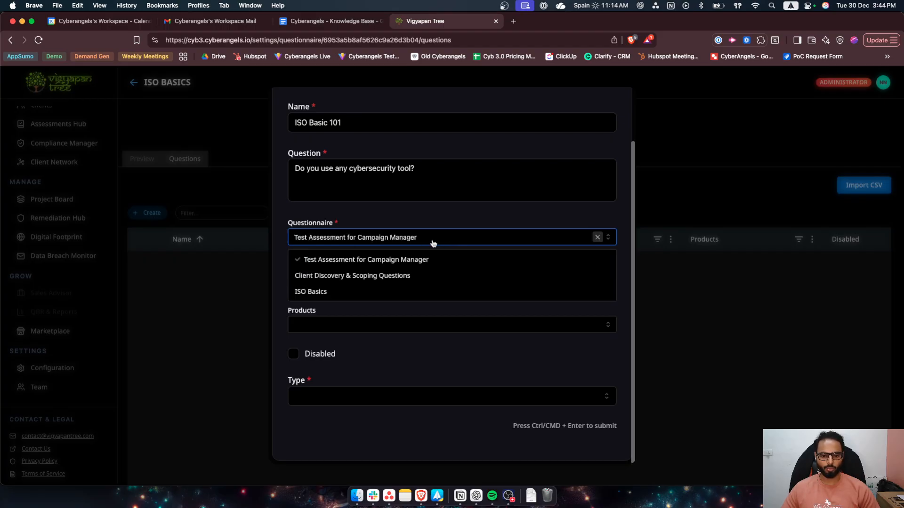
click(338, 292)
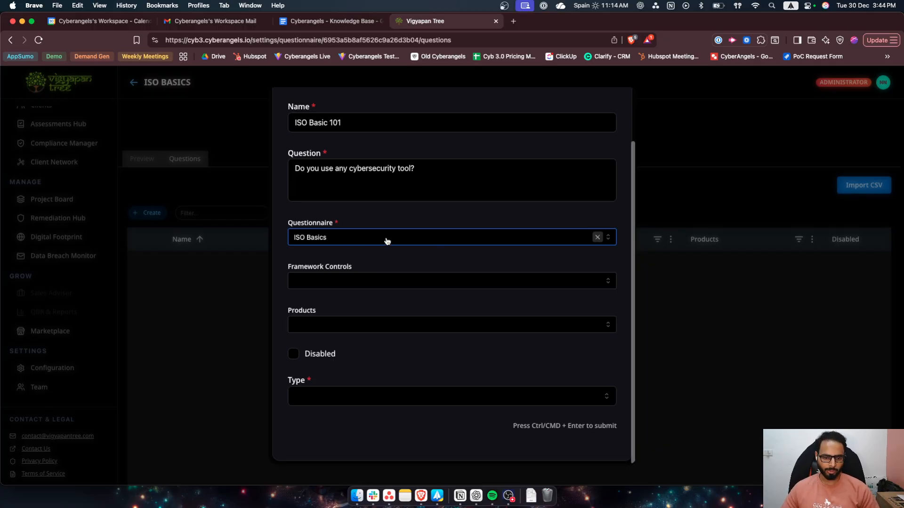
- Browse the framework controls and products that can be linked to the question, without selecting any
click(411, 281)
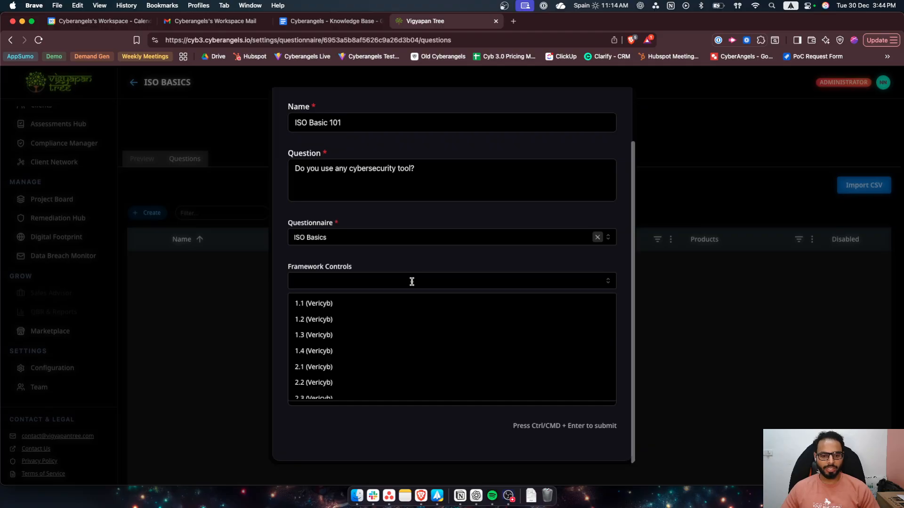
scroll(401, 322, down, 15)
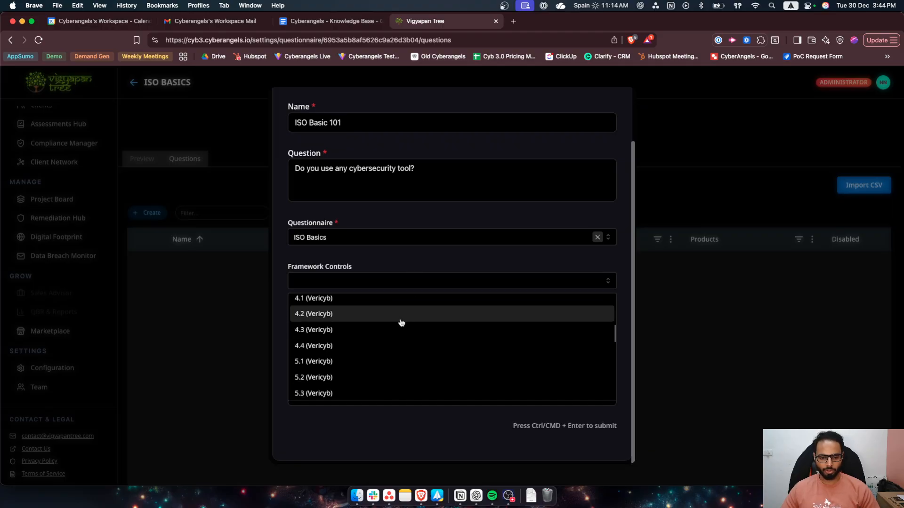
scroll(390, 327, up, 15)
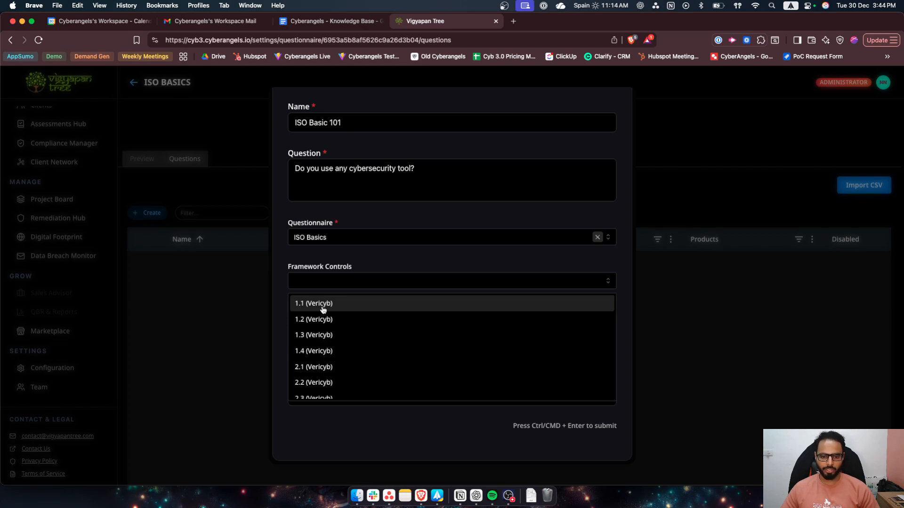
scroll(323, 310, down, 5)
click(281, 329)
click(492, 326)
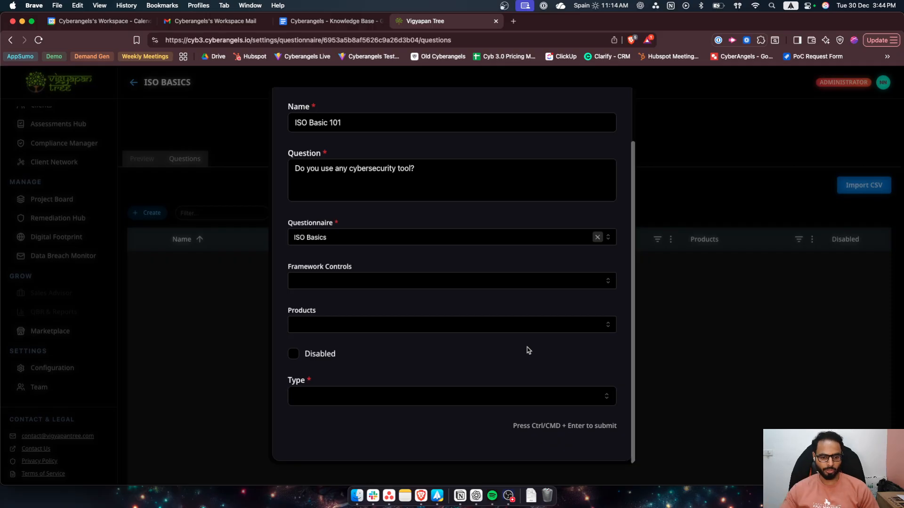
- Try Open as the question type, and set the type to Fixed
click(398, 399)
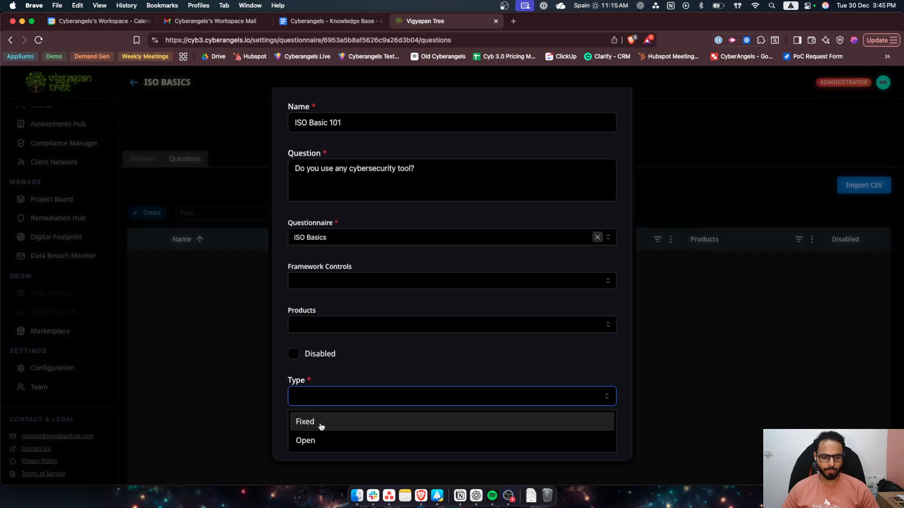
click(316, 442)
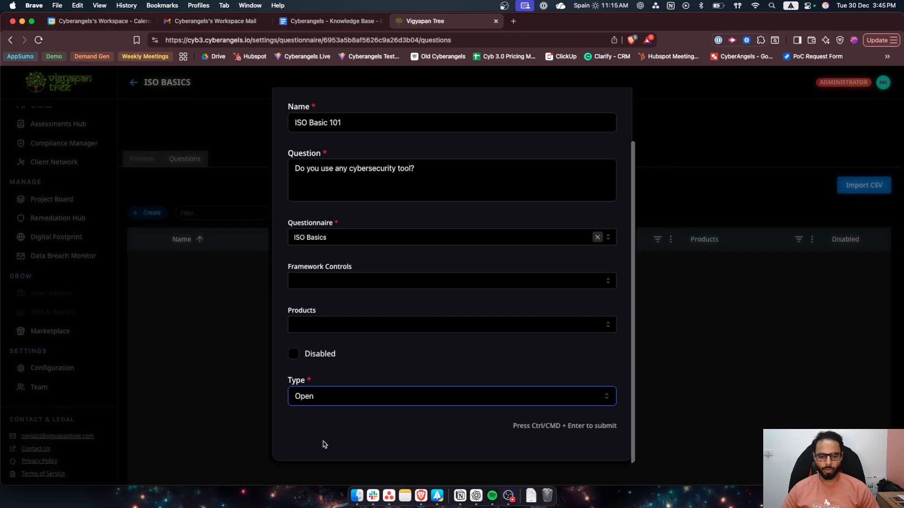
click(349, 400)
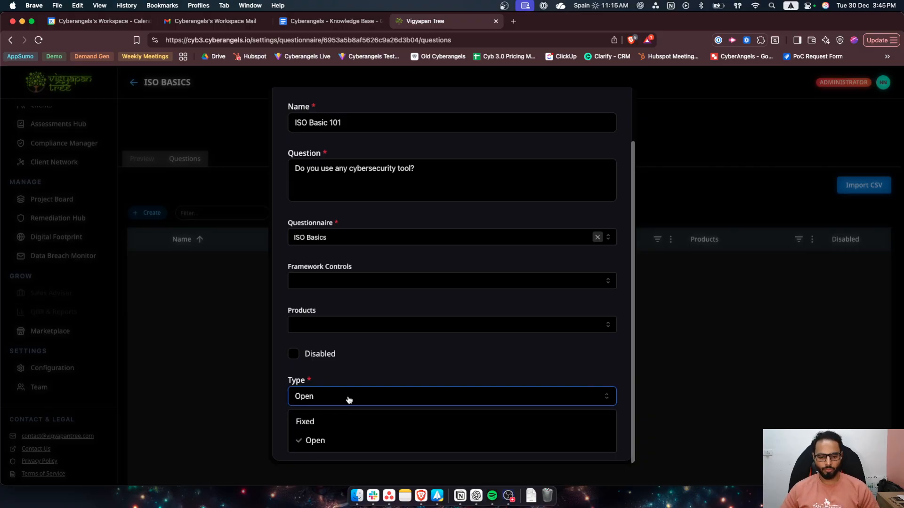
click(330, 425)
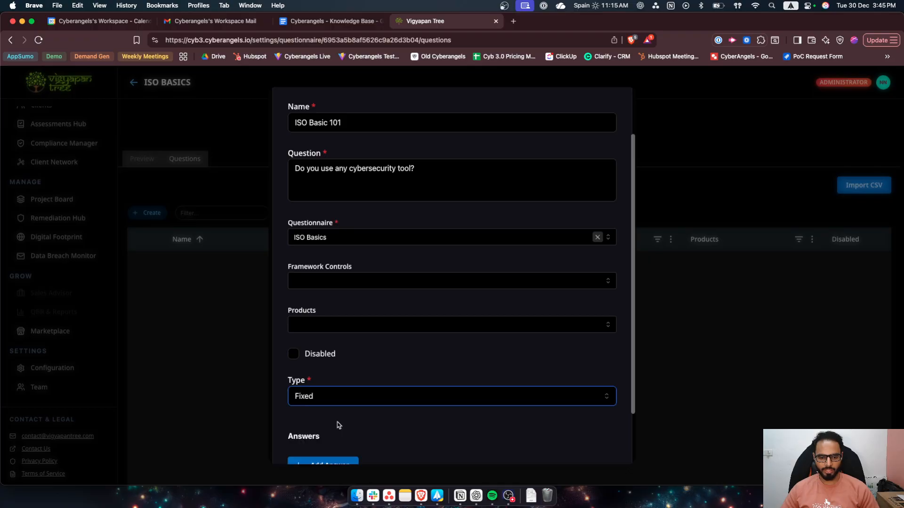
- Add a first answer option to the question and name it "Yes"
scroll(431, 415, down, 2)
click(343, 407)
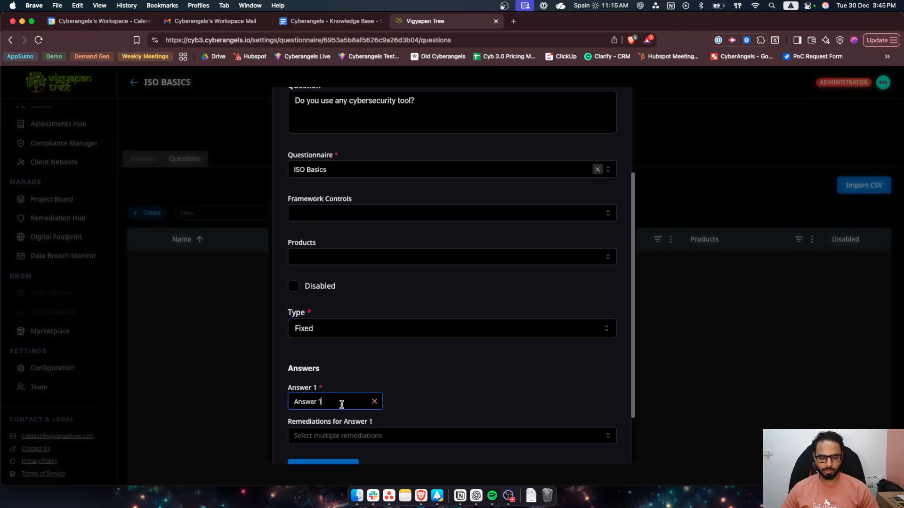
triple_click(342, 401)
text(Yes)
- Browse the remediations that can be linked to the "Yes" answer, without selecting any
click(500, 442)
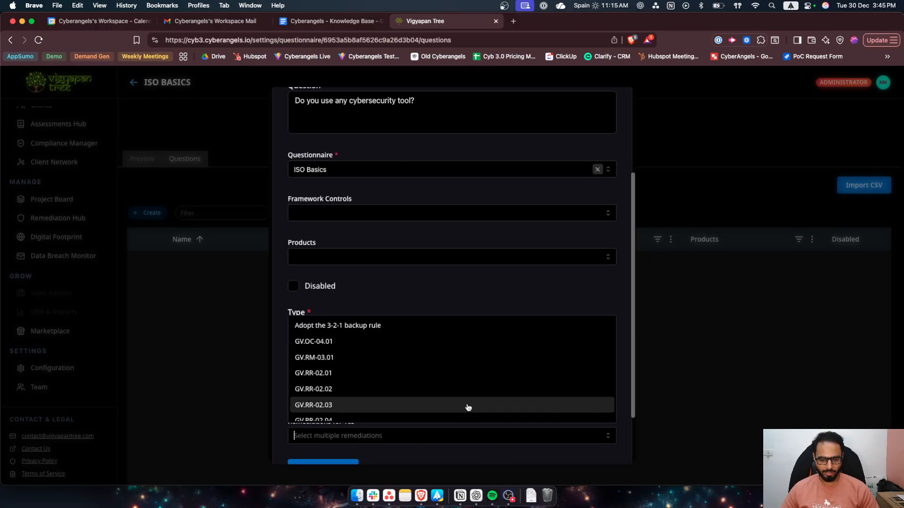
click(414, 458)
scroll(416, 445, down, 2)
click(392, 365)
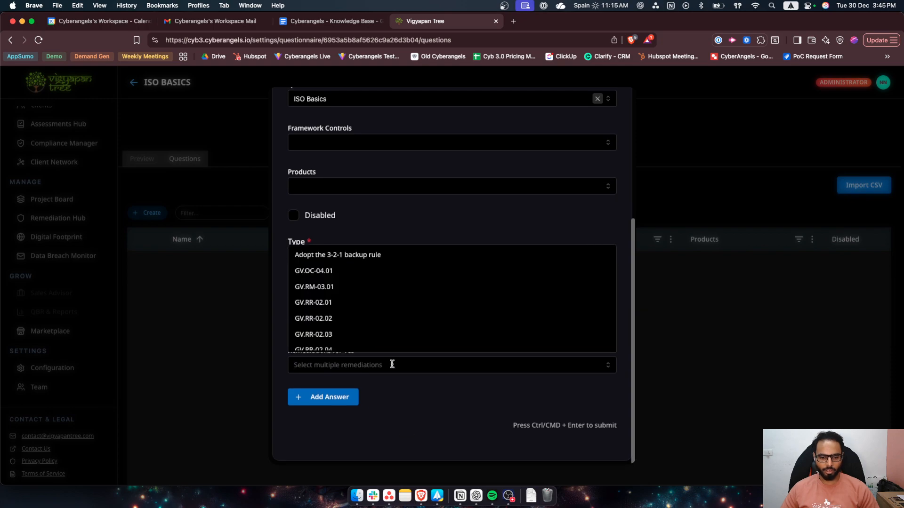
scroll(372, 306, down, 10)
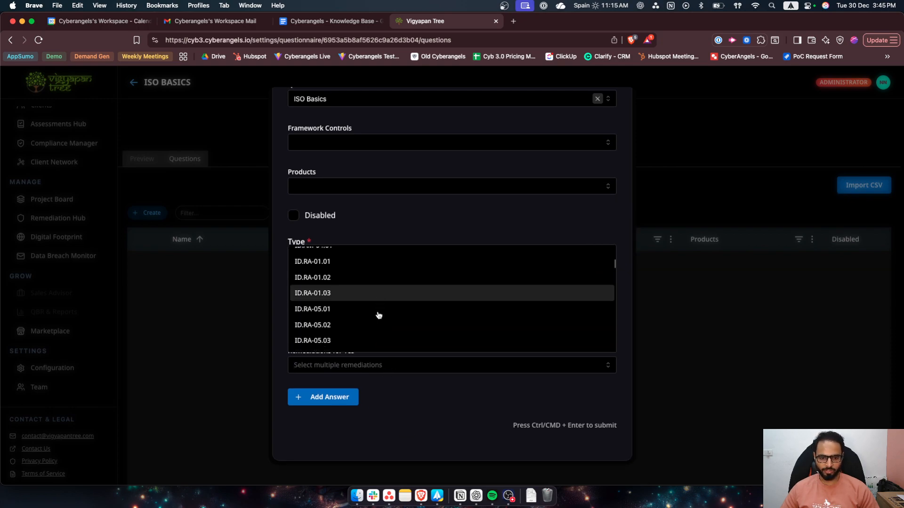
scroll(379, 315, down, 5)
click(375, 386)
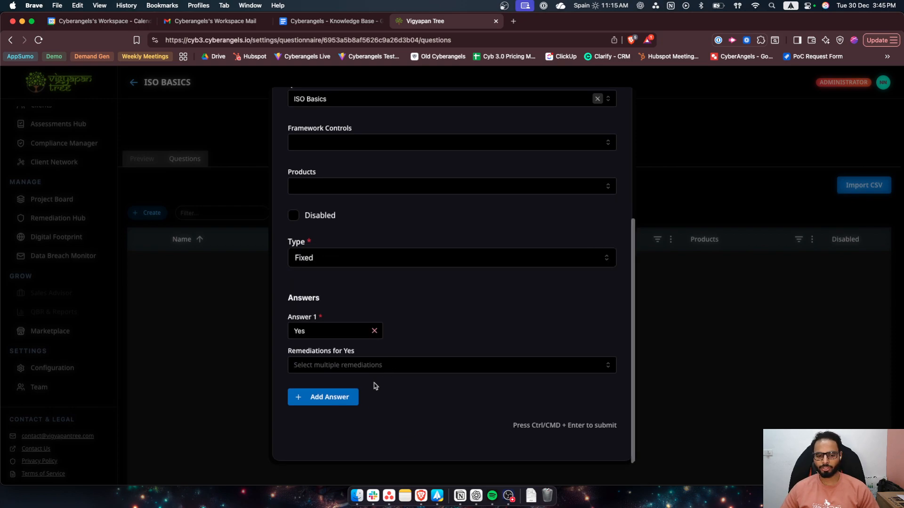
- Add a second answer option to the question and name it "No"
click(339, 398)
triple_click(343, 403)
text(No)
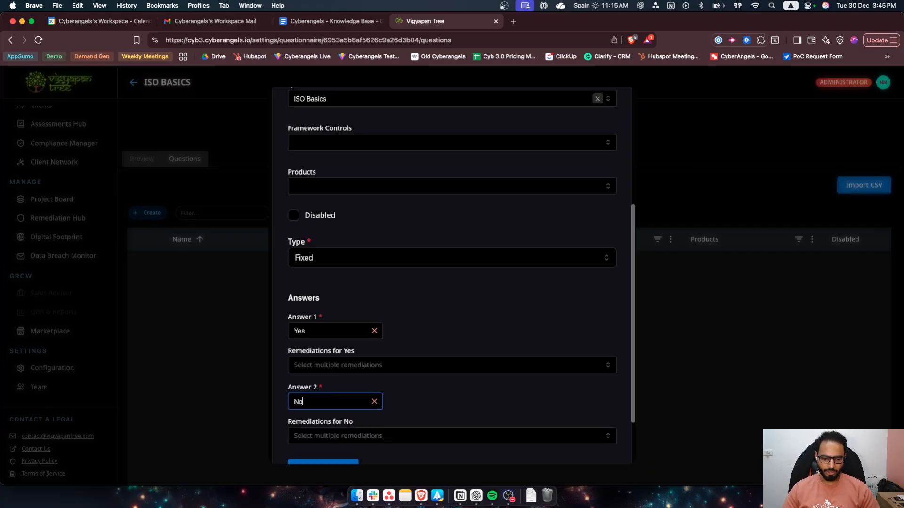
click(453, 398)
scroll(453, 396, down, 2)
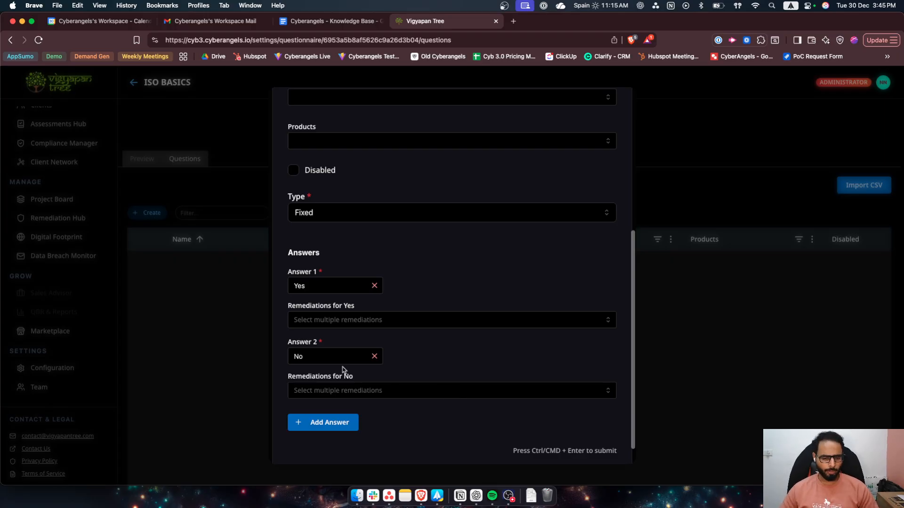
- Try adding a third answer option to the question, and remove it again
click(332, 423)
scroll(481, 377, down, 2)
click(375, 337)
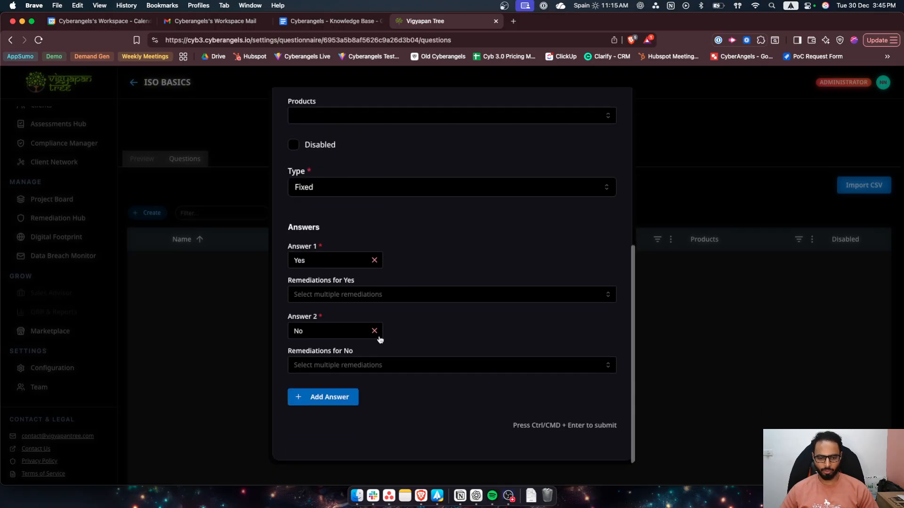
- Save the ISO Basic 101 question and view it in the assessment preview
scroll(513, 388, up, 6)
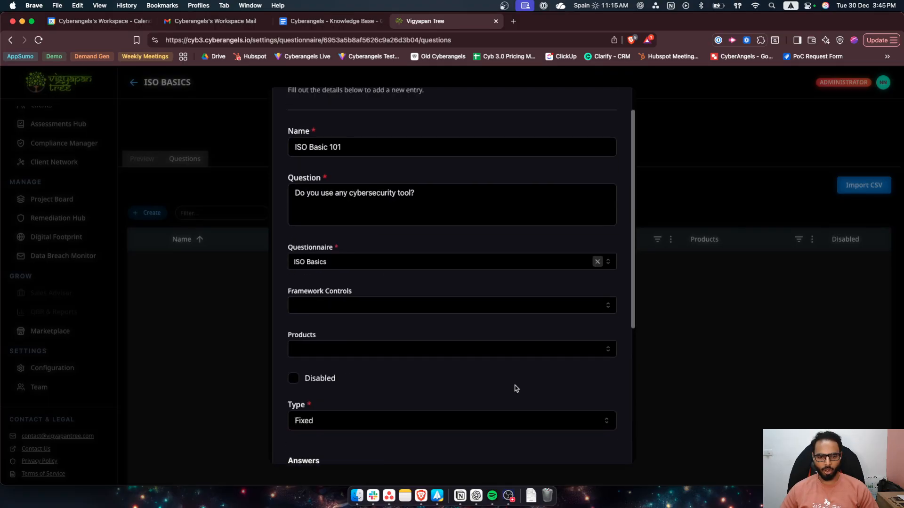
click(565, 114)
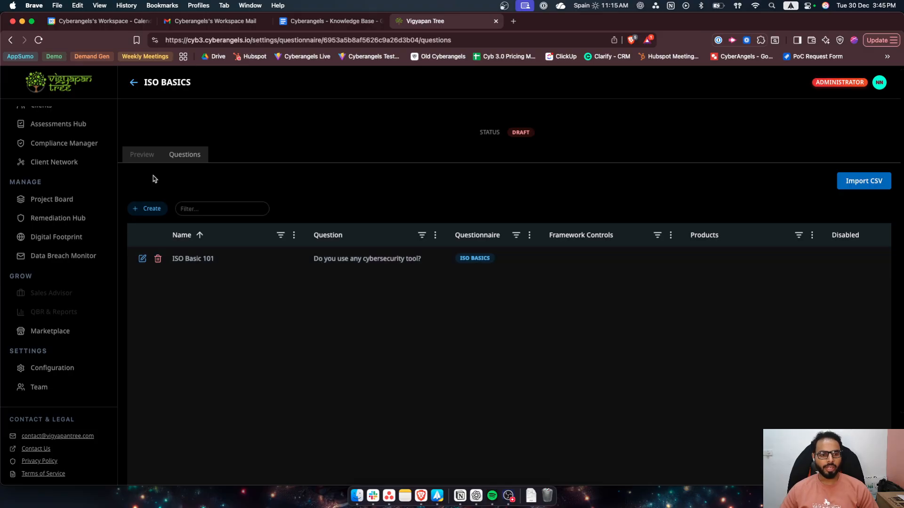
click(146, 161)
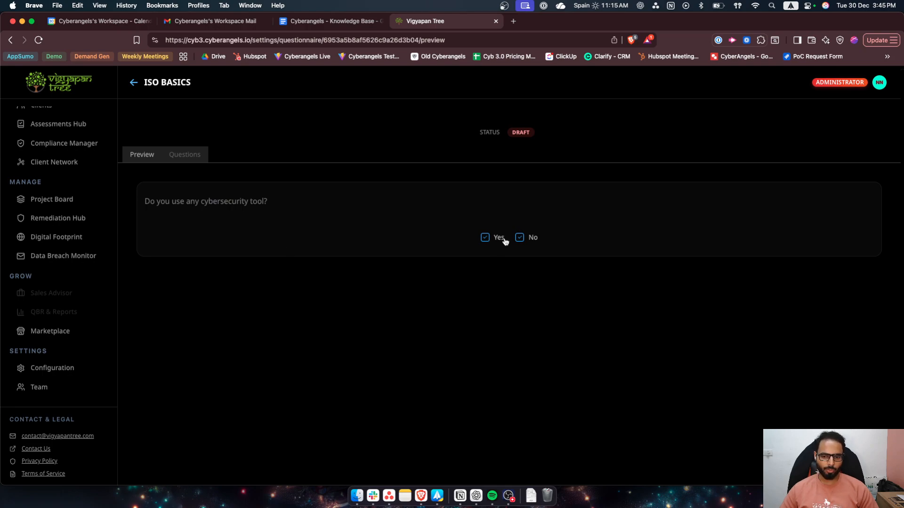
scroll(522, 245, down, 1)
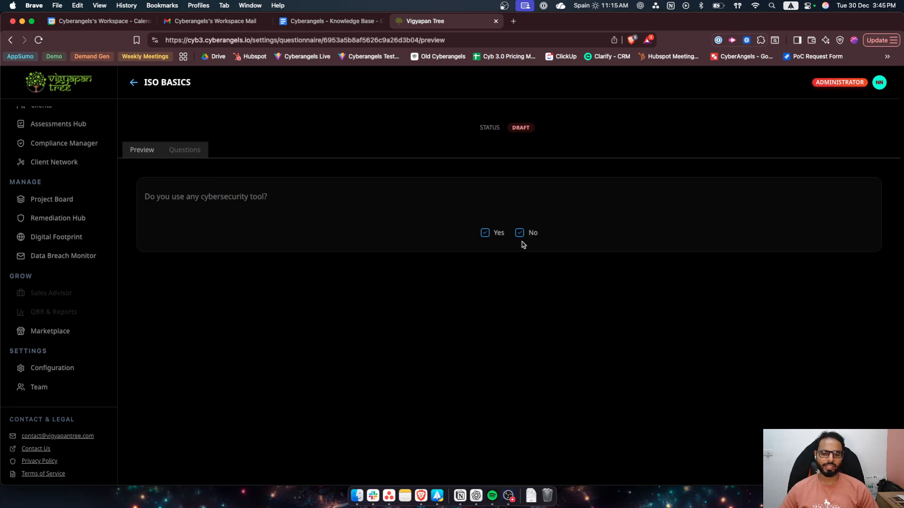
- Start a second question record in the ISO Basics assessment and name it "ISO Basic 102"
click(185, 149)
click(147, 204)
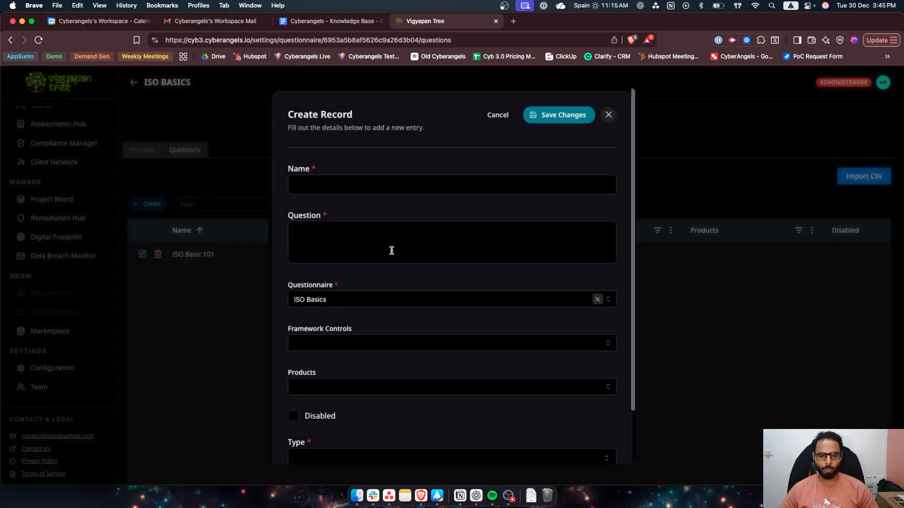
click(384, 179)
text(ISO Ba)
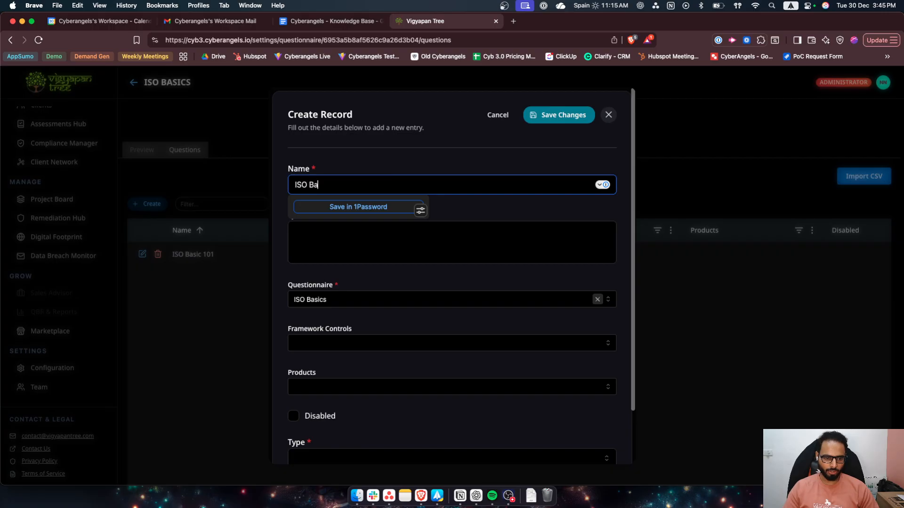
text(sic 102)
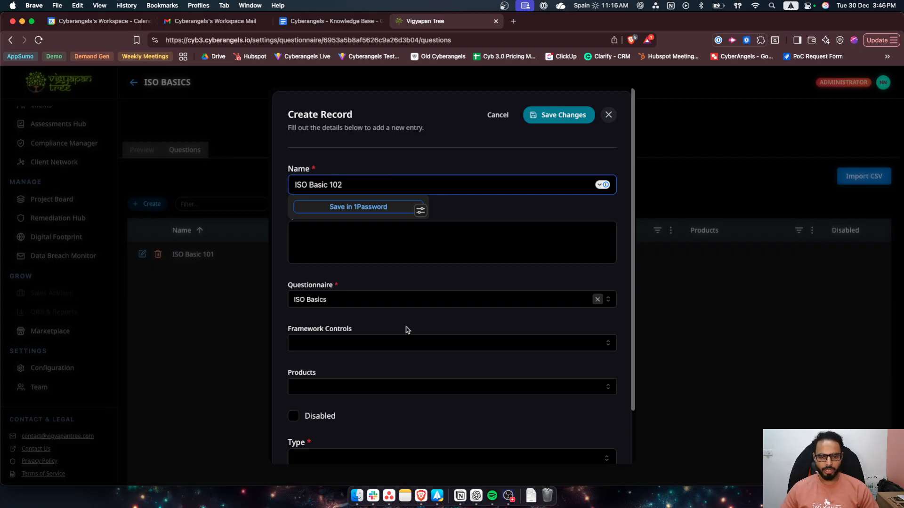
click(382, 343)
click(405, 329)
scroll(332, 310, down, 3)
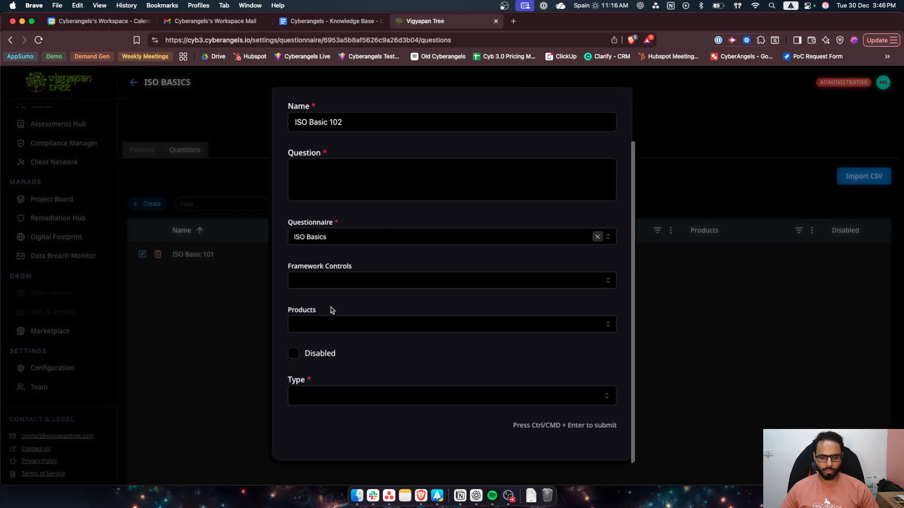
- Enter "When was the last time you ran a security scan?" as the question text
scroll(367, 268, up, 1)
click(347, 195)
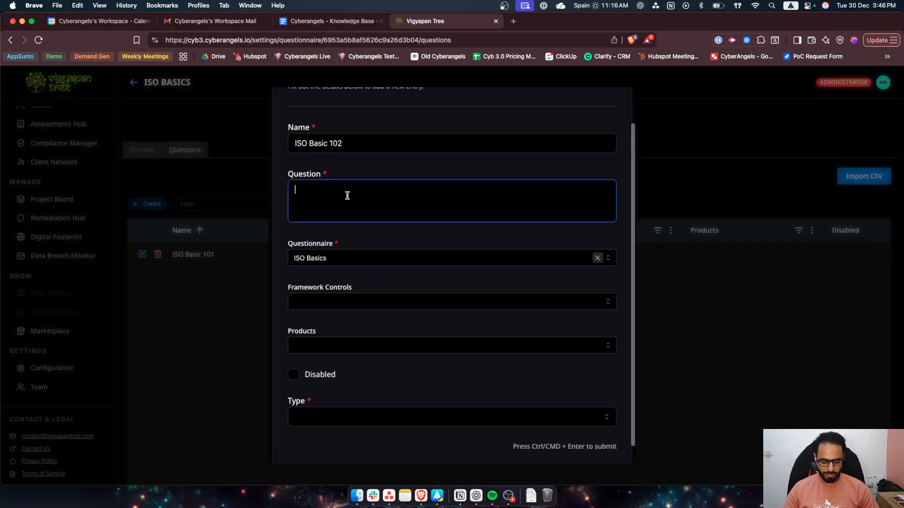
text(H)
key(BackSpace)
text(When wa)
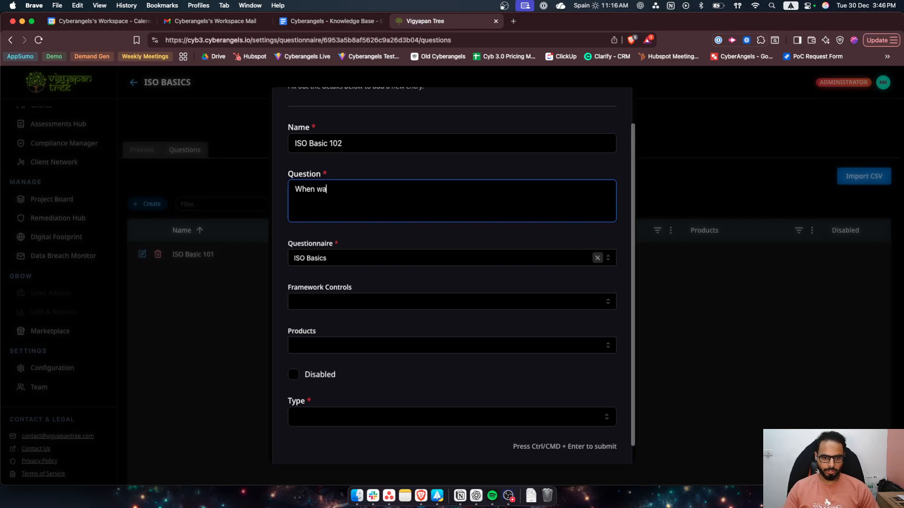
text(s the last time you)
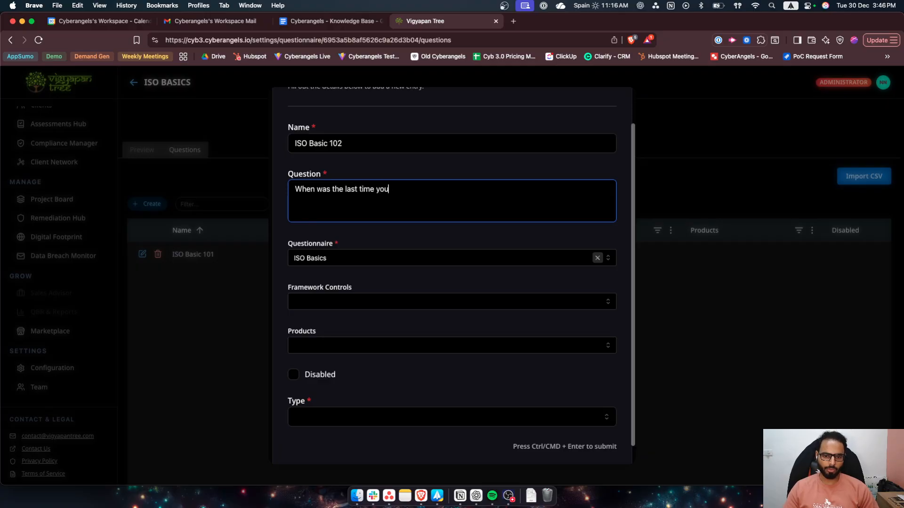
text( ran a security)
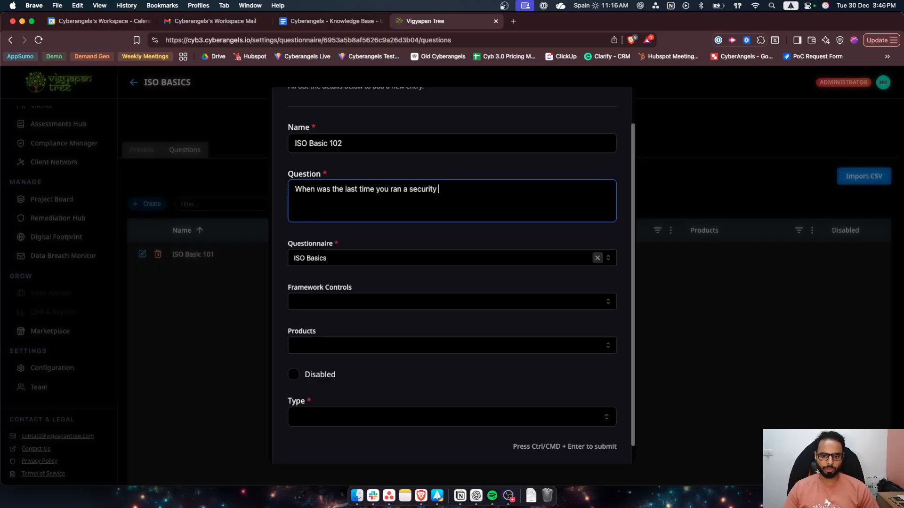
text( scan?)
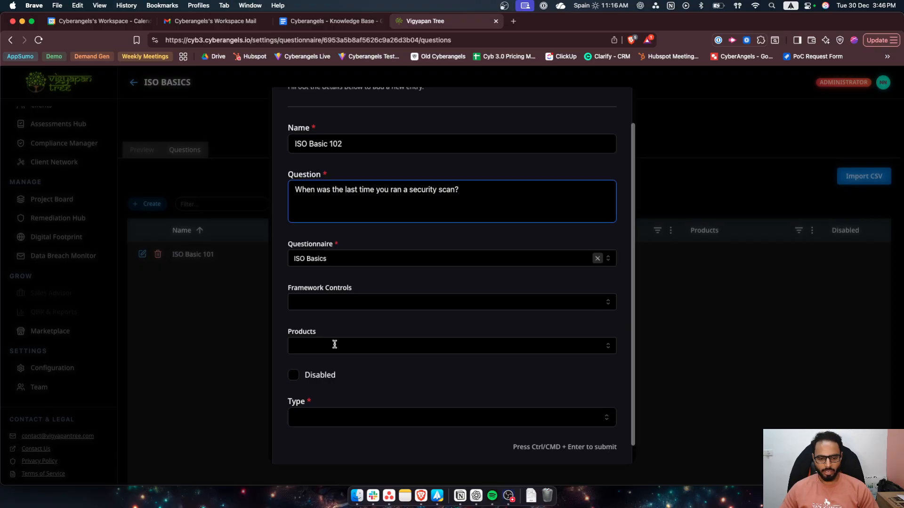
- Set the ISO Basic 102 question's type to Open and save the record
scroll(333, 345, down, 1)
click(355, 401)
click(348, 438)
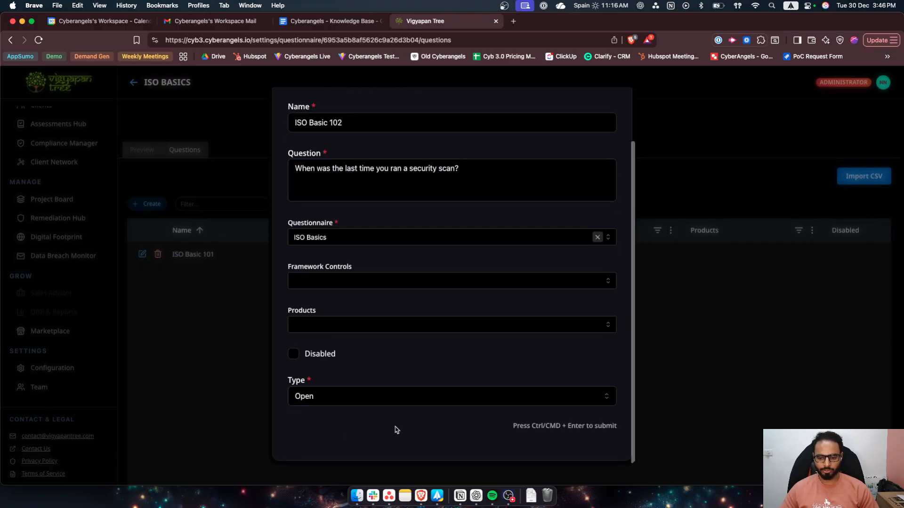
scroll(549, 183, up, 3)
click(570, 116)
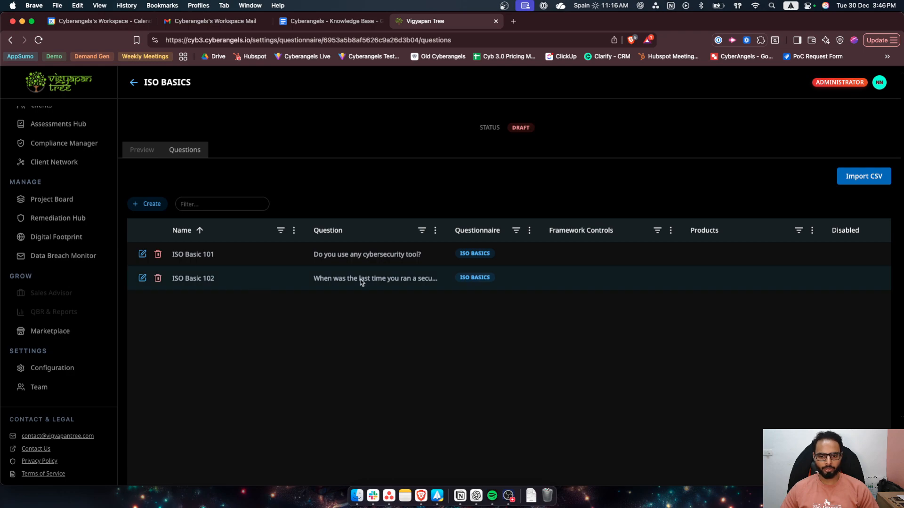
- Preview the ISO Basics assessment and examine how the security scan question and its answer field are presented
click(138, 150)
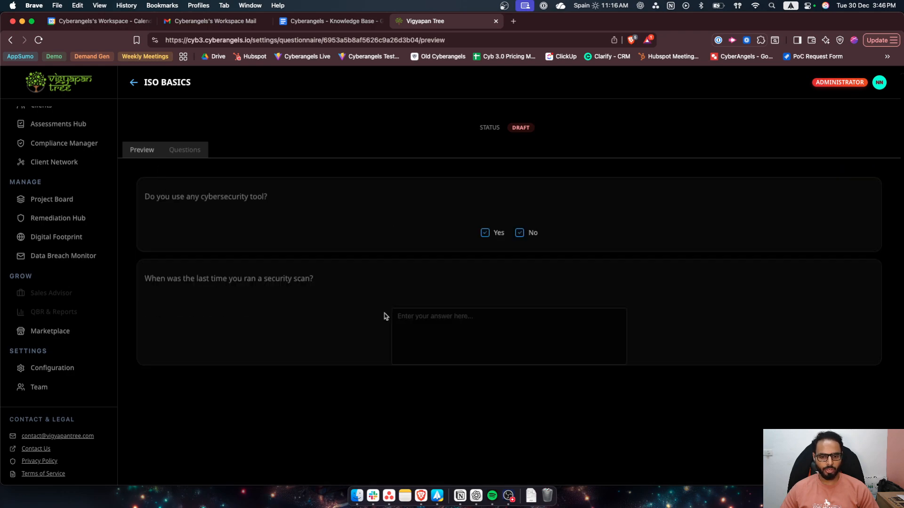
drag(149, 279, 347, 284)
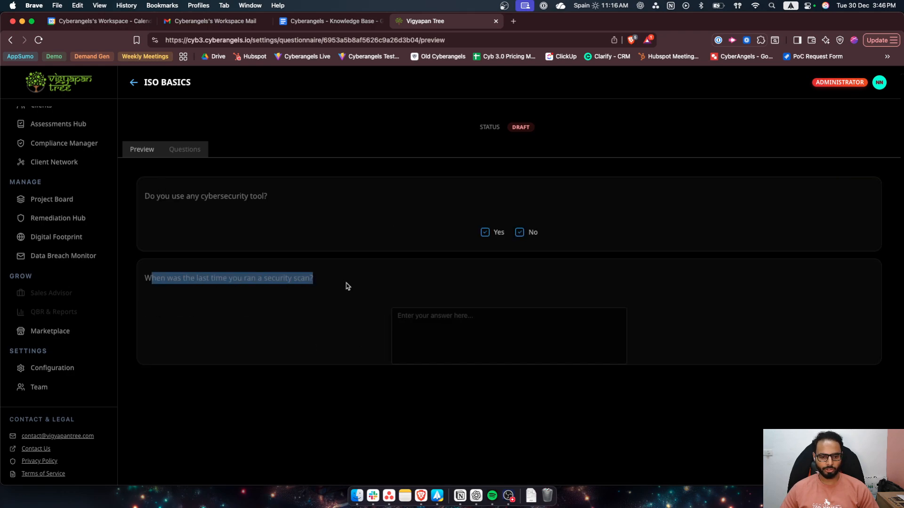
click(348, 287)
scroll(487, 305, down, 1)
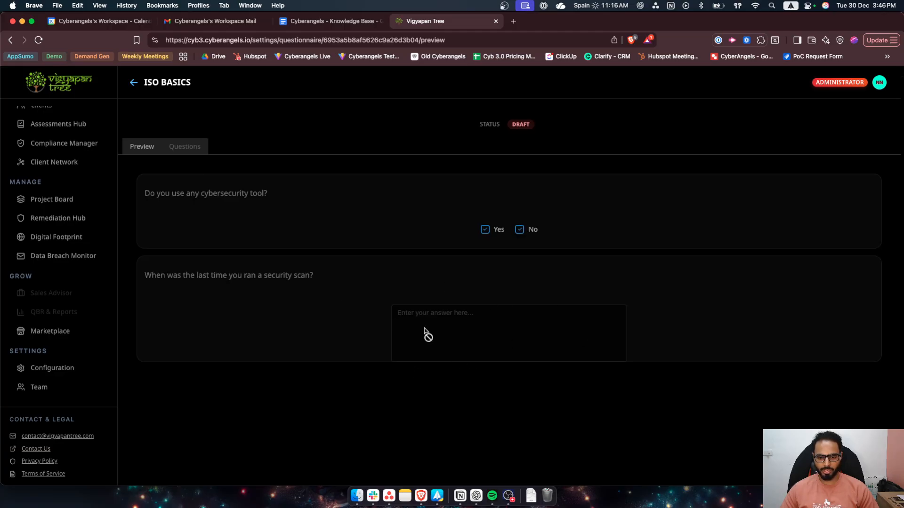
scroll(306, 291, up, 1)
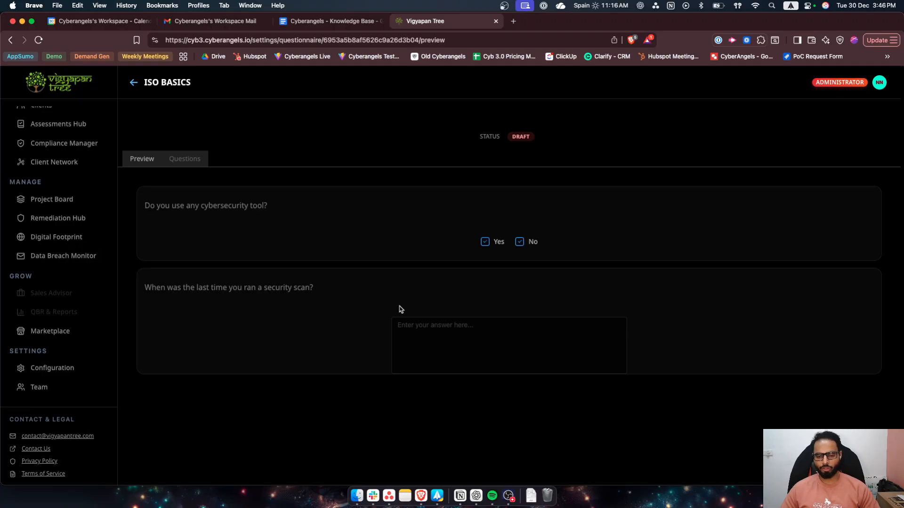
- Return to the assessments list, mark the ISO Basics assessment as Published and save the change
click(133, 83)
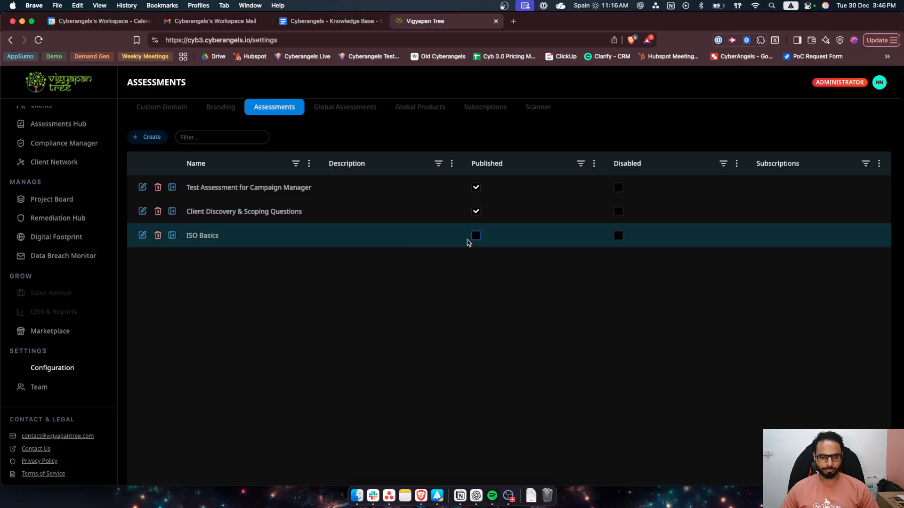
click(142, 234)
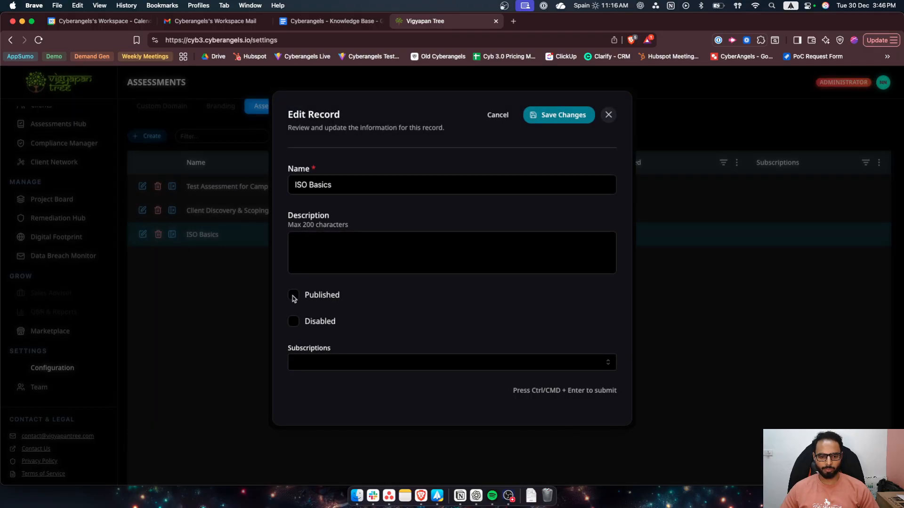
click(559, 115)
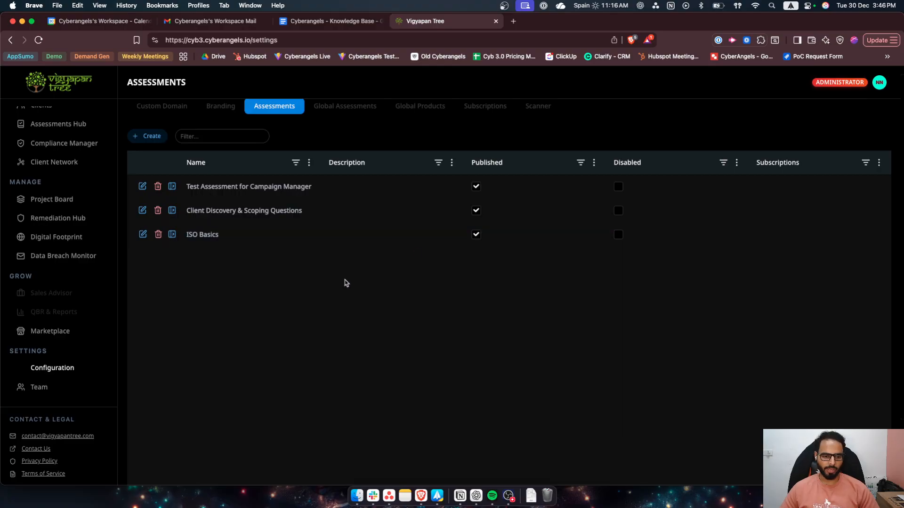
- Go to the Campaign Manager
scroll(61, 268, up, 3)
click(62, 173)
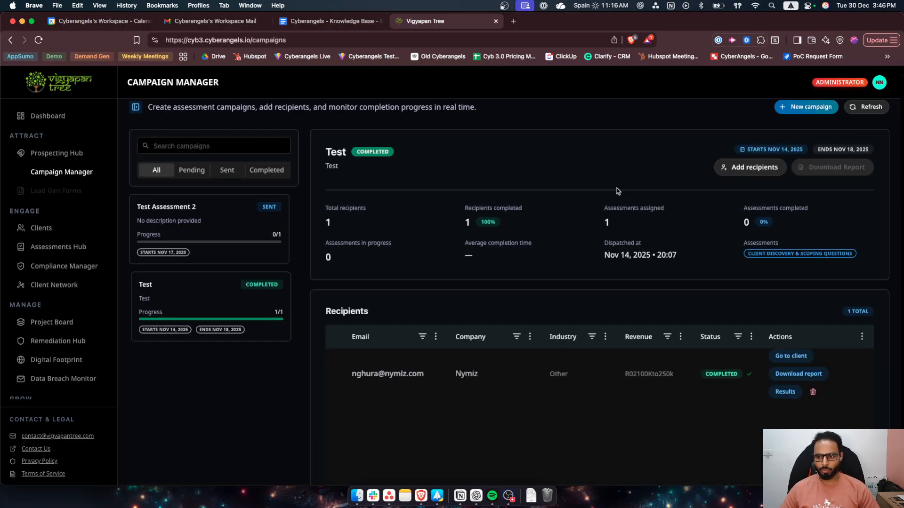
- Start a new campaign and name it "ISO Basics"
scroll(621, 179, up, 1)
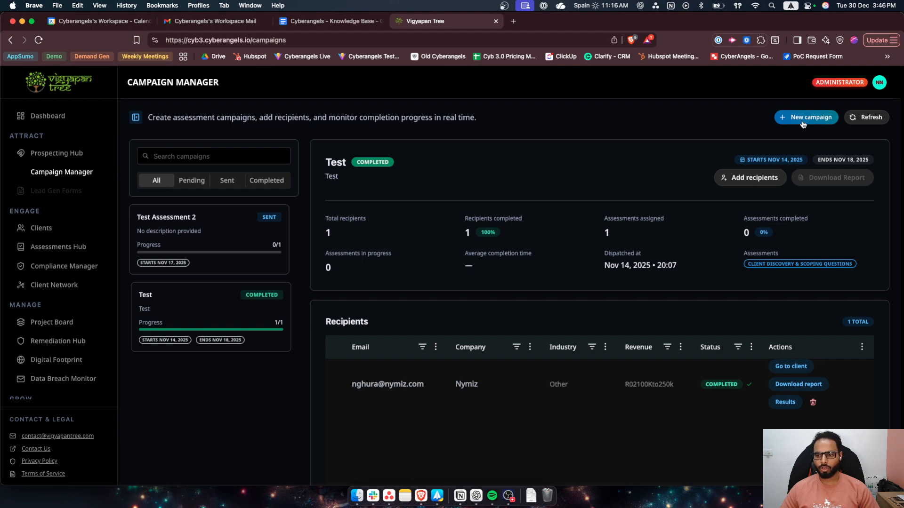
click(804, 118)
click(342, 162)
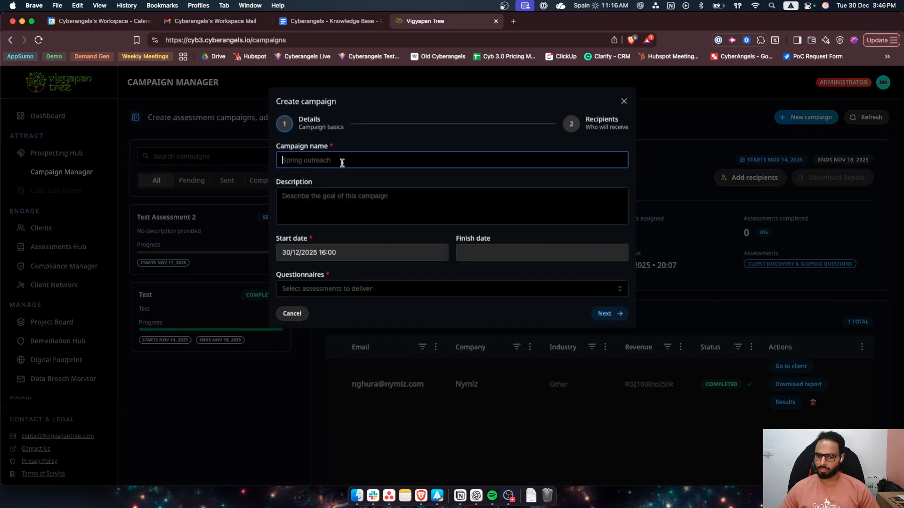
text(ISO Basics)
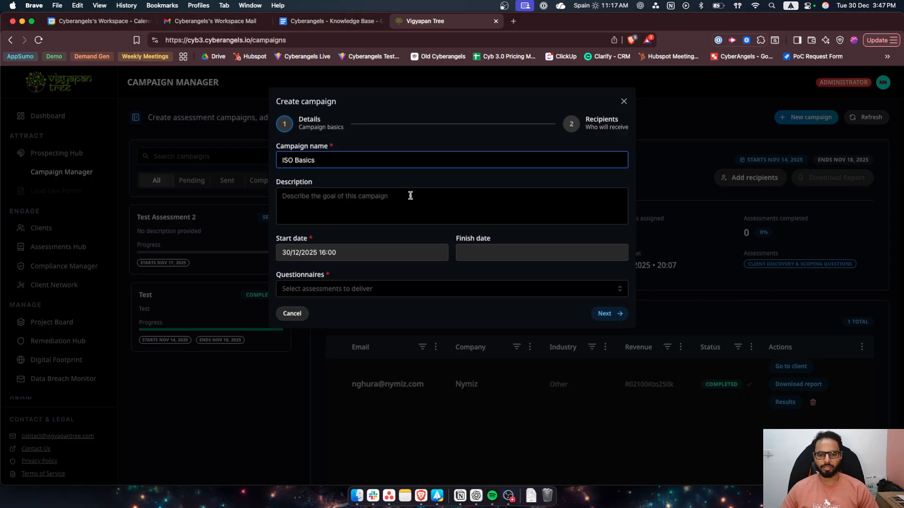
click(429, 181)
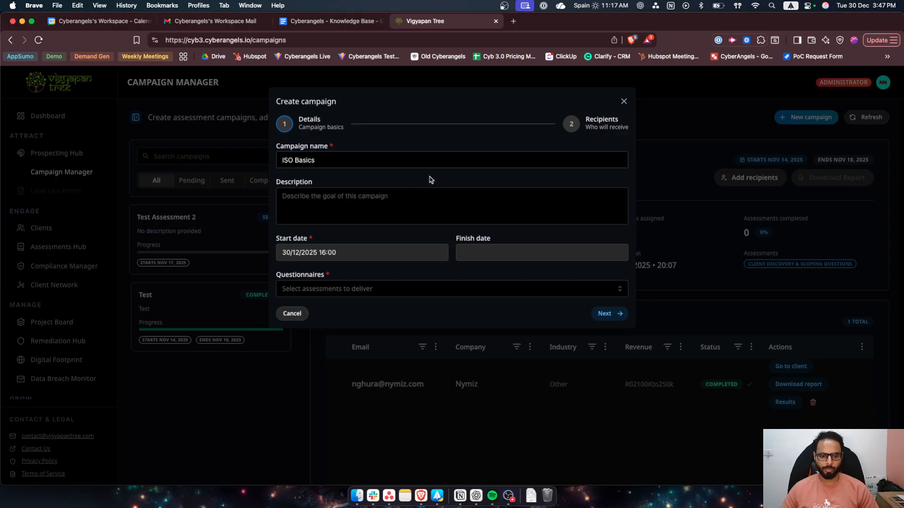
- Examine the date pickers for the campaign's start date and finish date
click(352, 258)
click(332, 256)
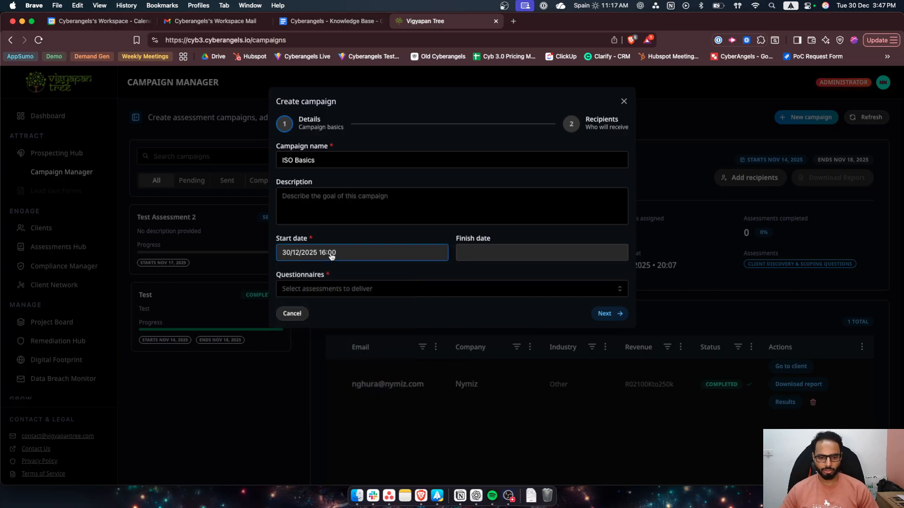
click(332, 256)
click(423, 283)
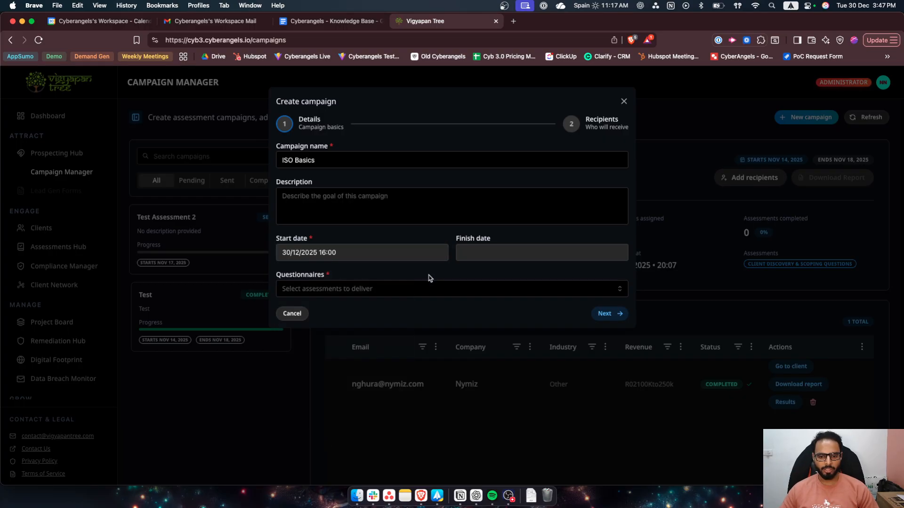
click(476, 256)
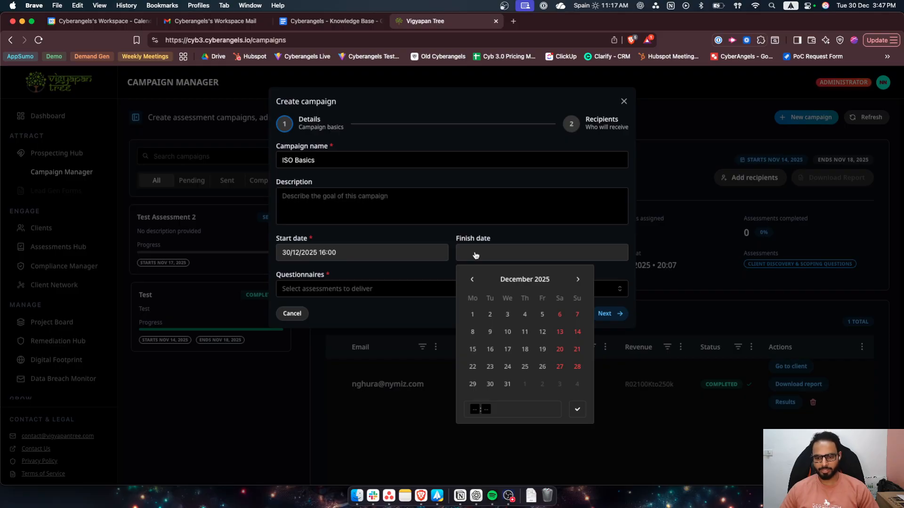
click(405, 279)
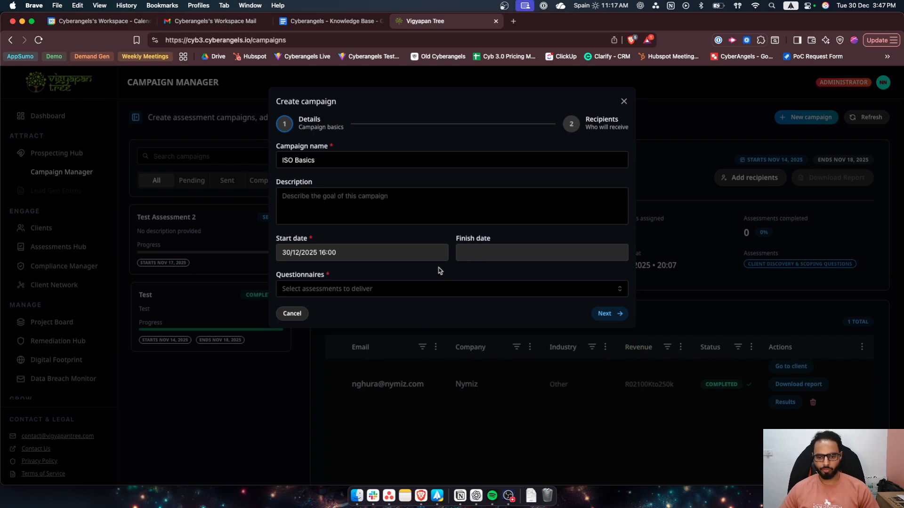
- Choose ISO Basics as the questionnaire the campaign delivers
click(423, 290)
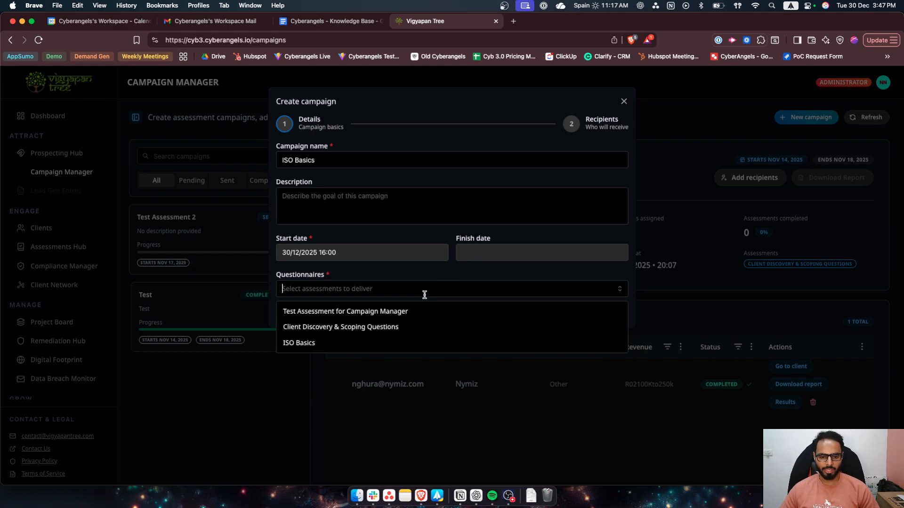
click(328, 344)
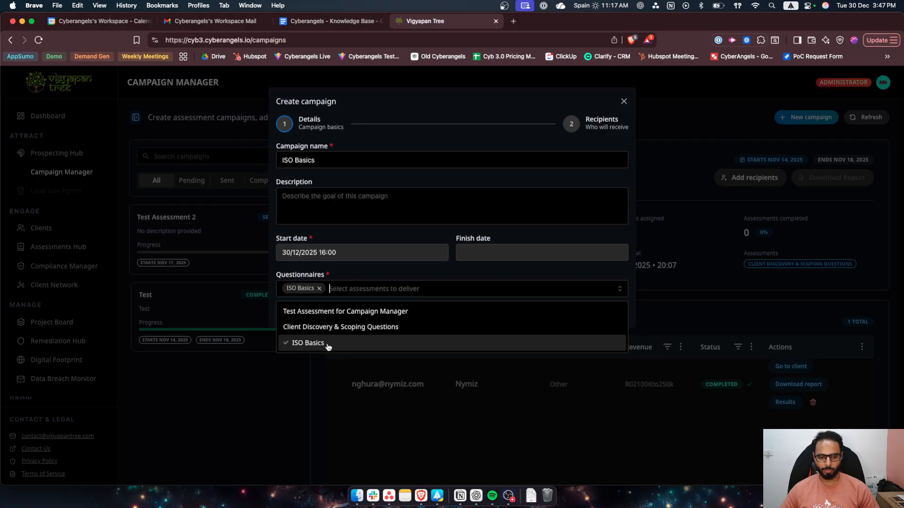
click(449, 286)
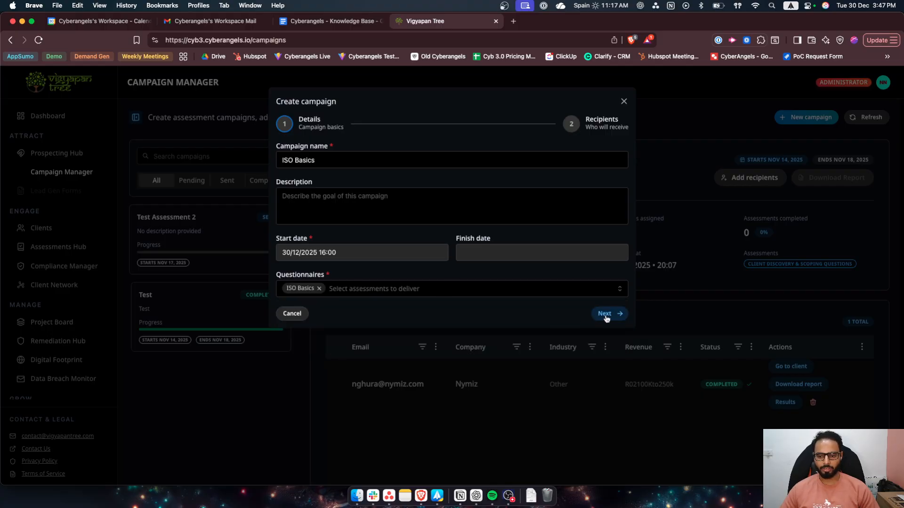
- Add Client Discovery & Scoping Questions as a second questionnaire and remove it again
click(572, 289)
click(367, 327)
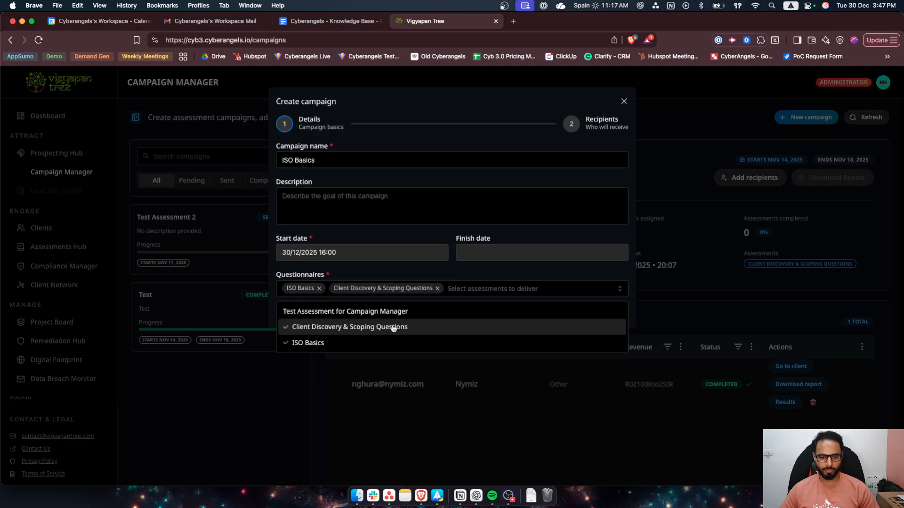
click(437, 288)
click(455, 276)
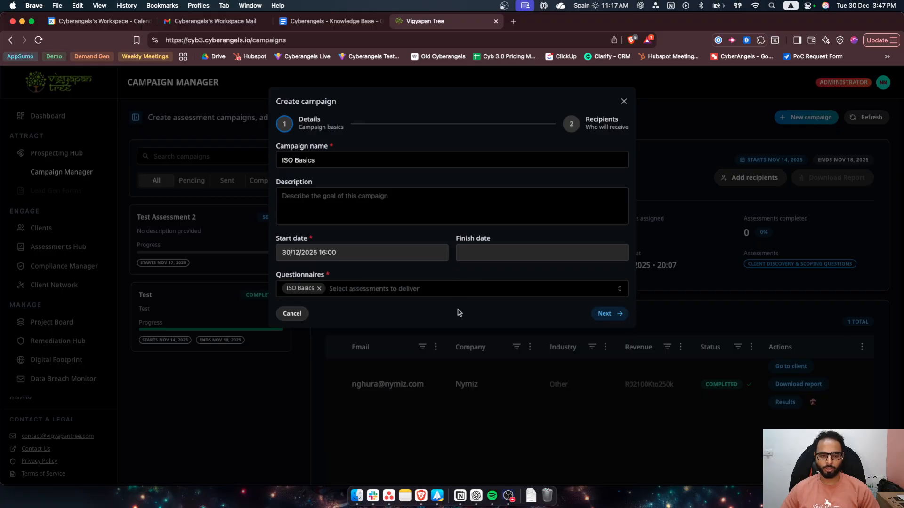
- Continue from the campaign details to its recipients
click(604, 313)
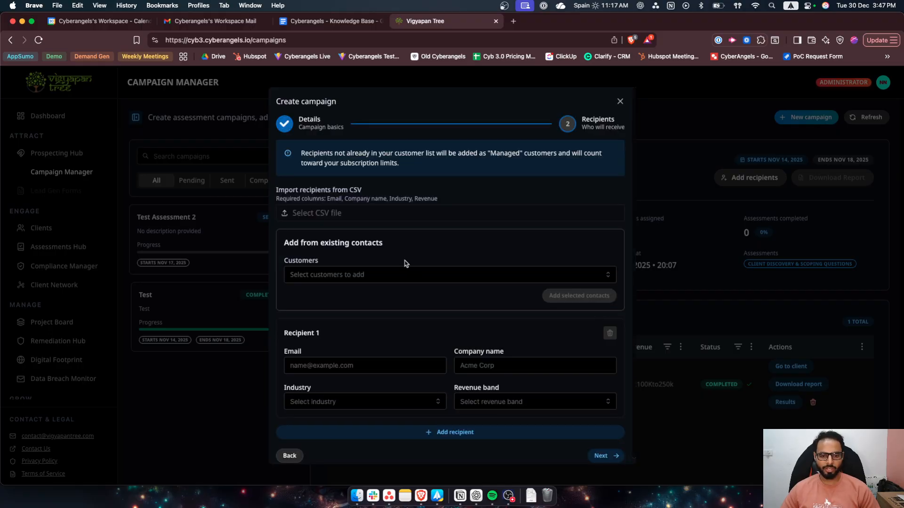
scroll(416, 263, down, 1)
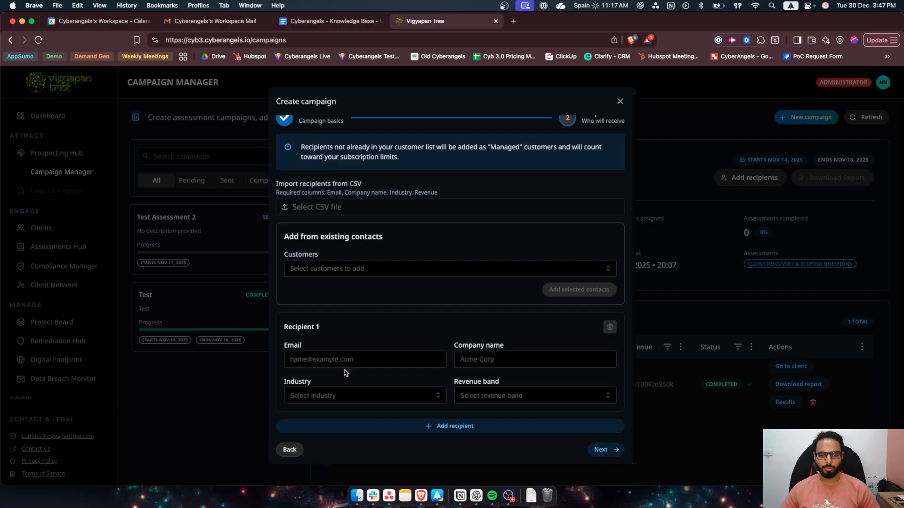
- Select the Nymiz customer from the existing contacts and remove it from the selection
click(367, 269)
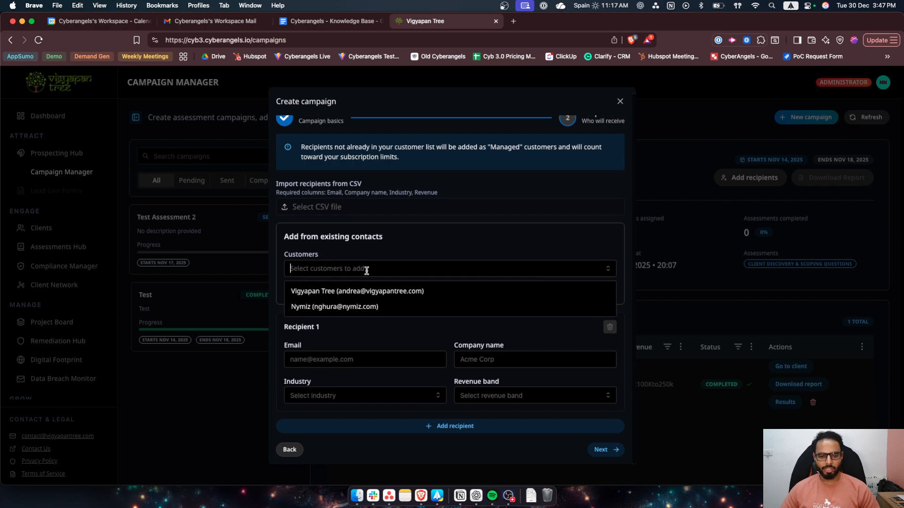
click(353, 310)
click(362, 331)
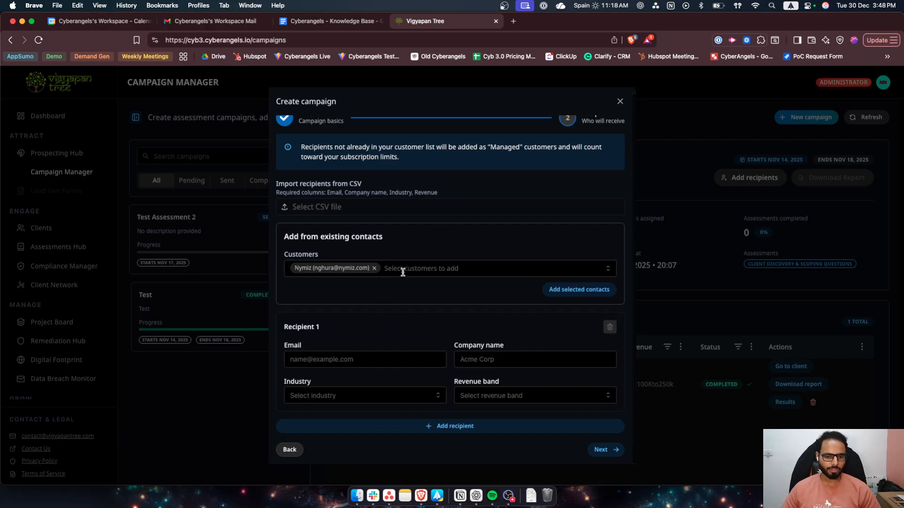
drag(283, 328, 346, 331)
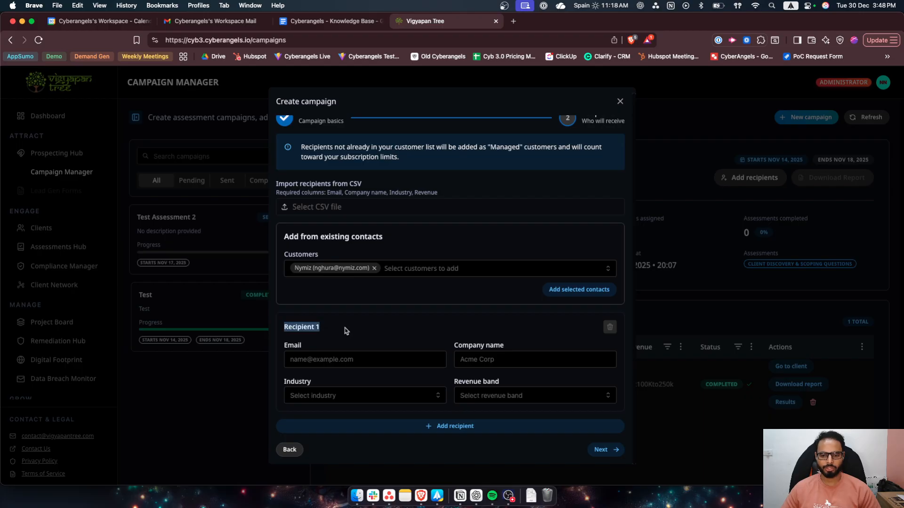
click(374, 269)
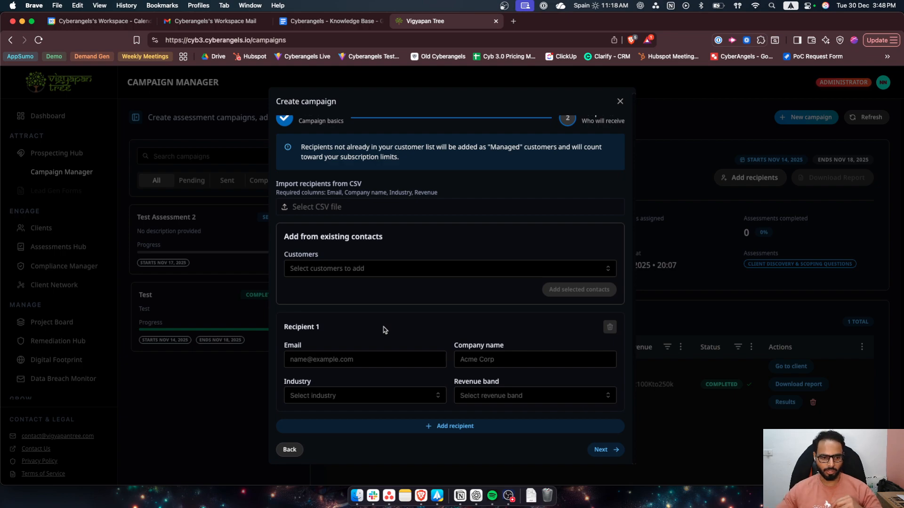
- Enter the first recipient's e-mail address
click(364, 360)
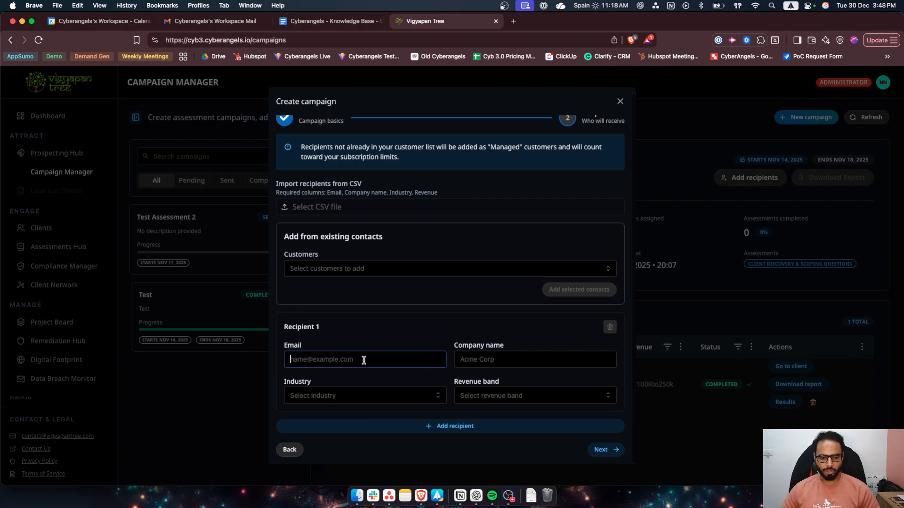
text(test)
key(BackSpace)
key(BackSpace)
key(BackSpace)
key(BackSpace)
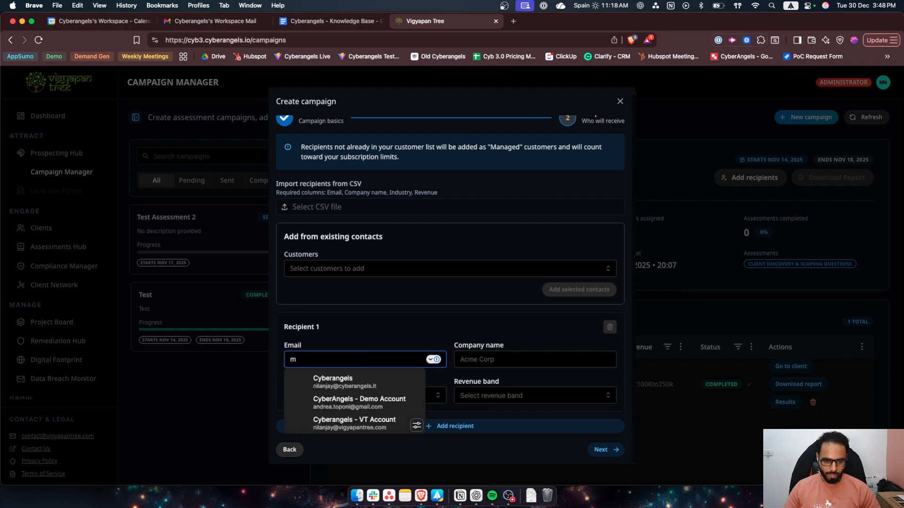
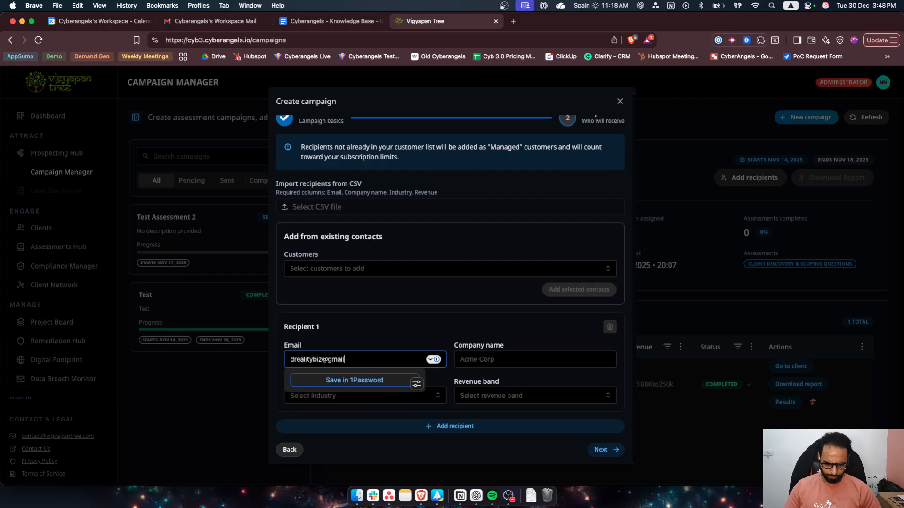
click(478, 304)
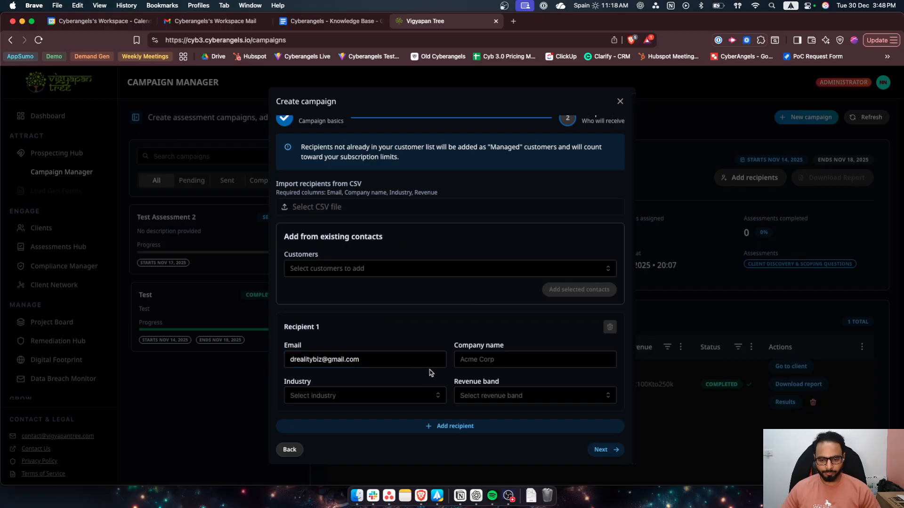
- Fill in recipient 1's company name as XYZ Corp, industry as Financial & Insurance Services and revenue band as Less than $100K
click(478, 360)
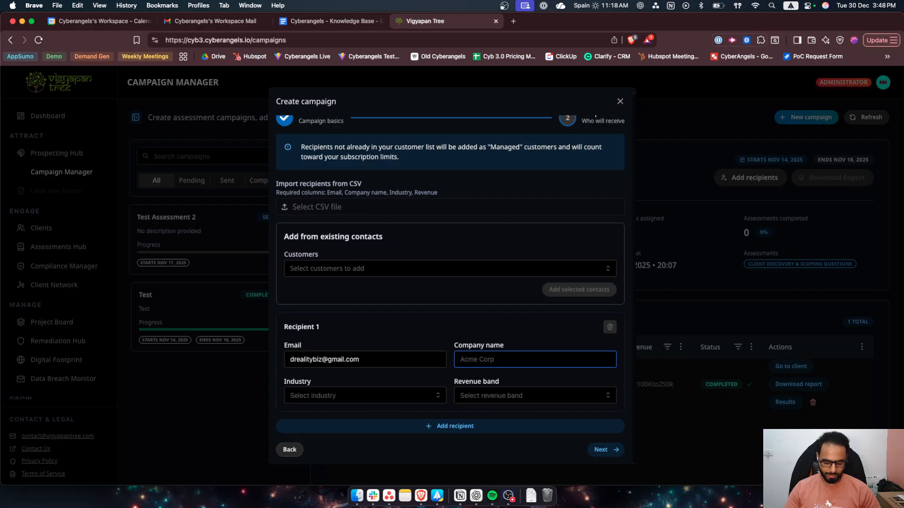
text(XYZ Corp)
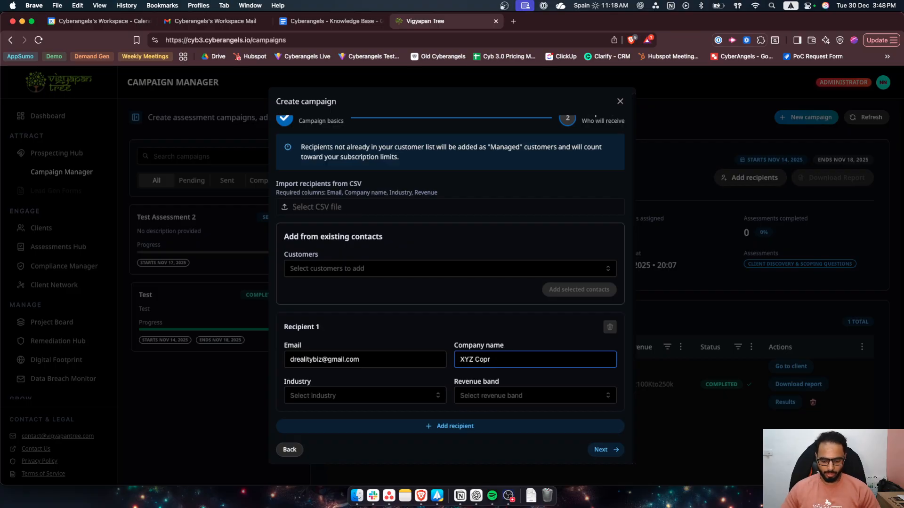
click(429, 393)
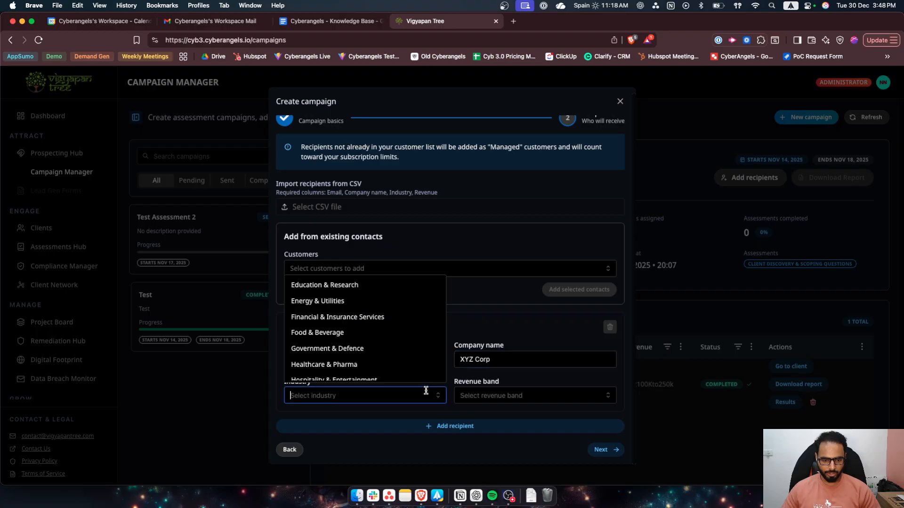
click(351, 316)
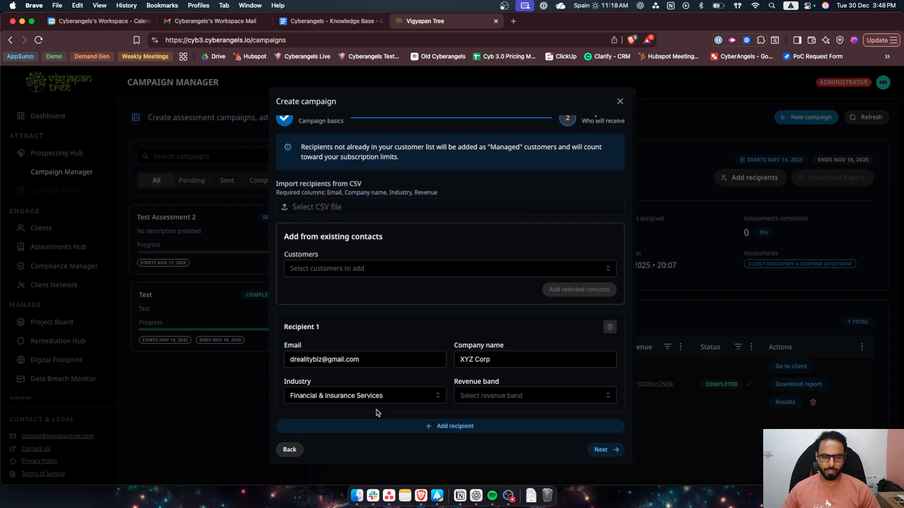
click(546, 395)
click(508, 288)
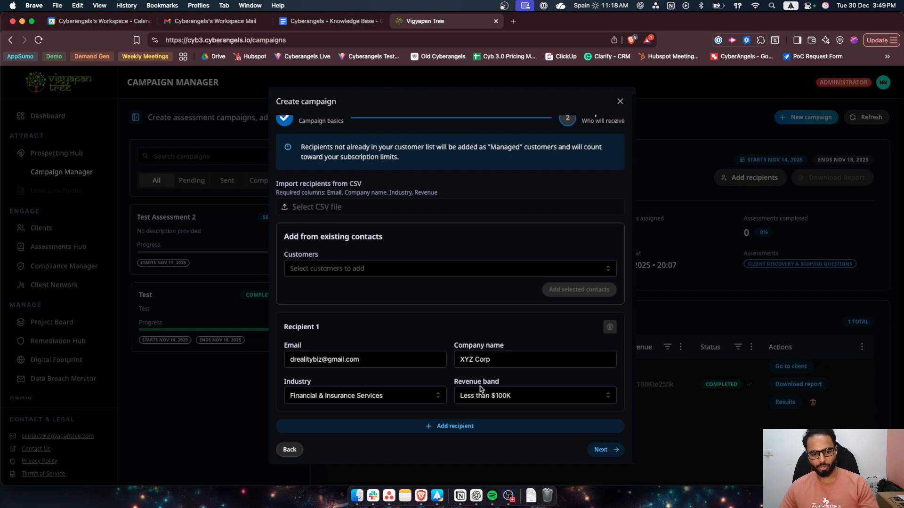
- Add a blank entry for a second recipient to the campaign
click(459, 426)
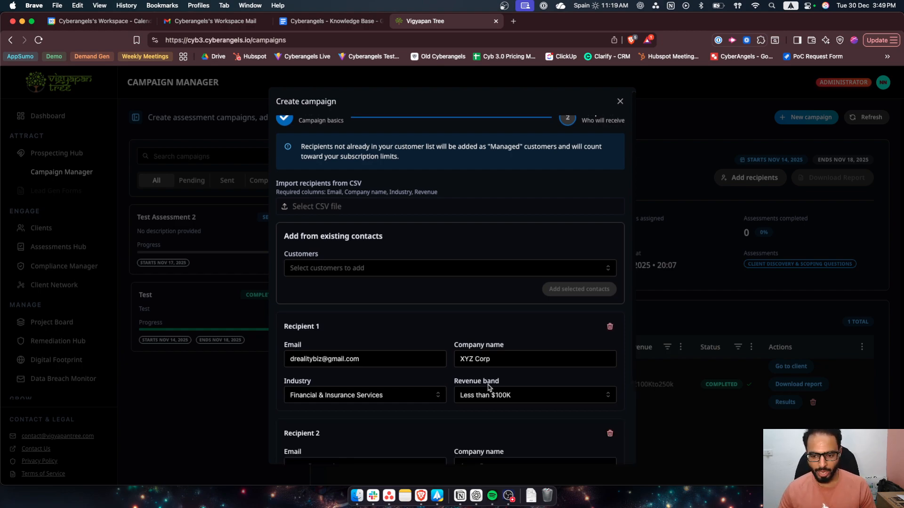
scroll(439, 401, down, 3)
scroll(439, 402, down, 1)
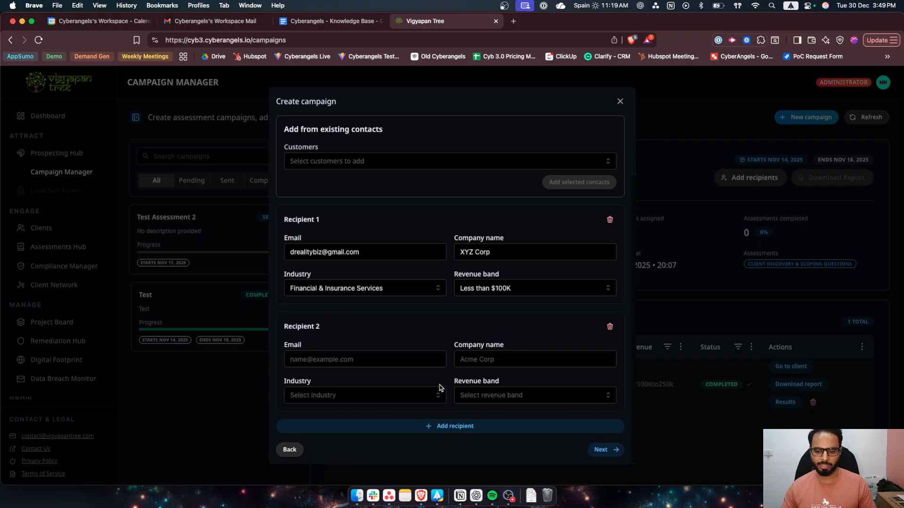
- Examine which columns are required for importing recipients from a CSV file and go back to the second recipient's entry
scroll(439, 387, up, 3)
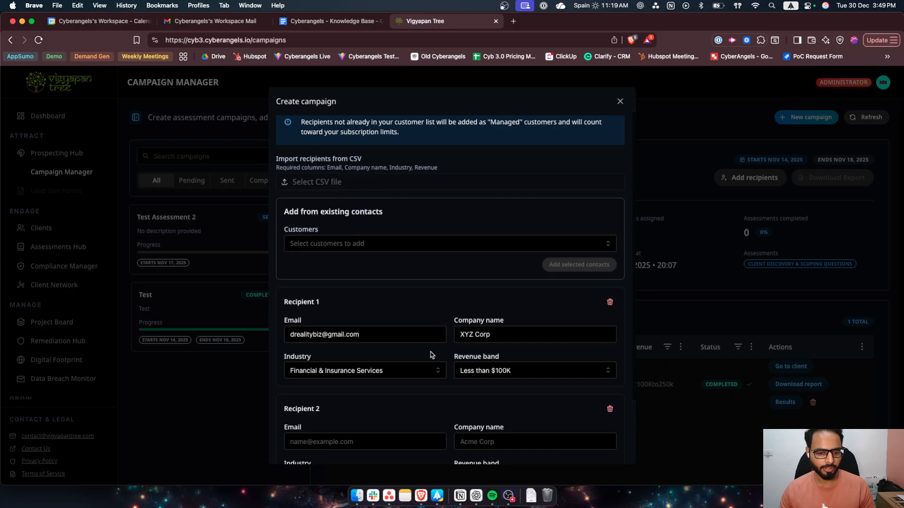
scroll(365, 217, up, 1)
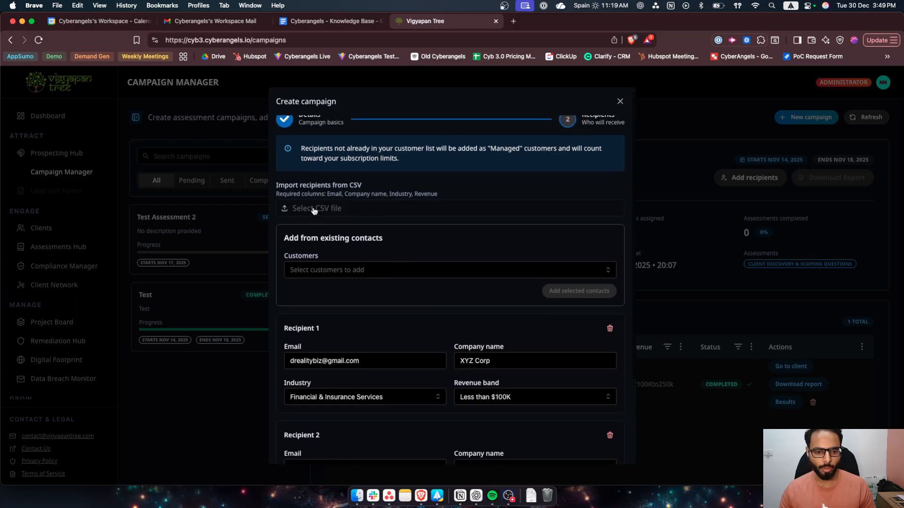
drag(329, 194, 456, 195)
click(430, 218)
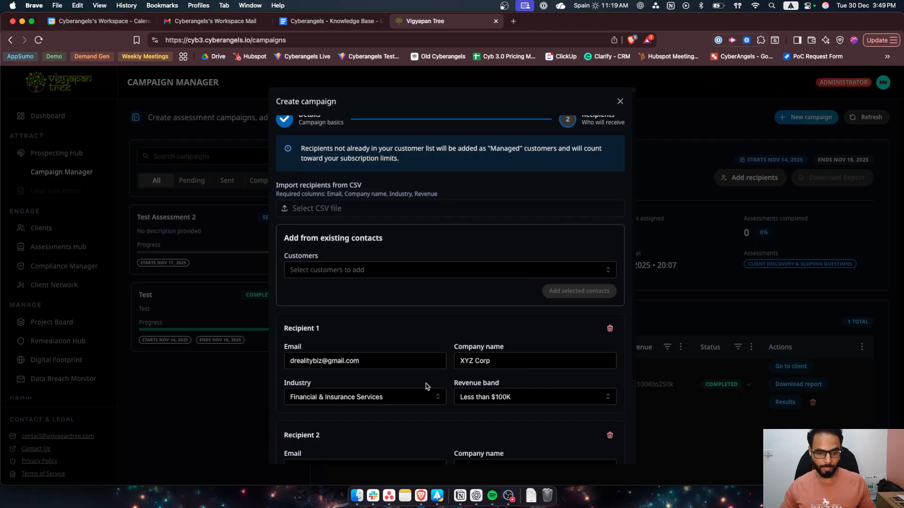
scroll(426, 389, down, 3)
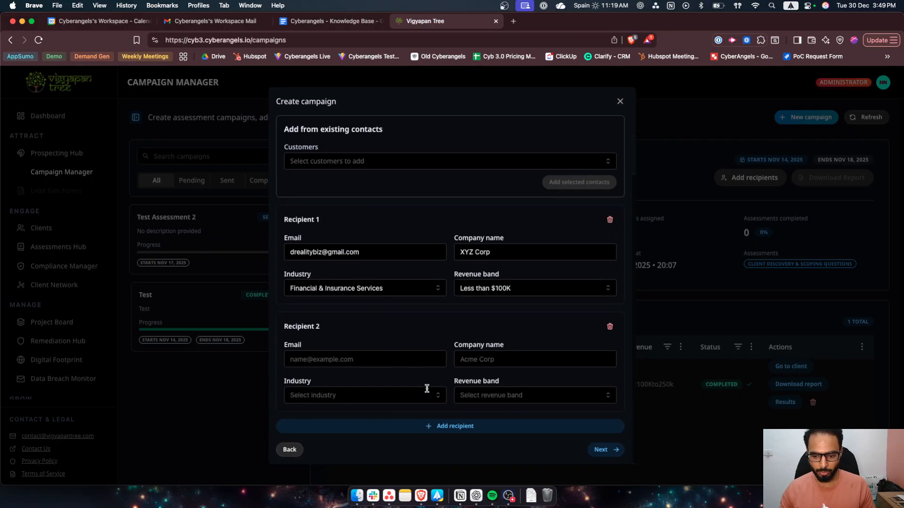
- Remove the blank second recipient from the campaign and continue to the review summary
click(599, 455)
scroll(397, 425, down, 1)
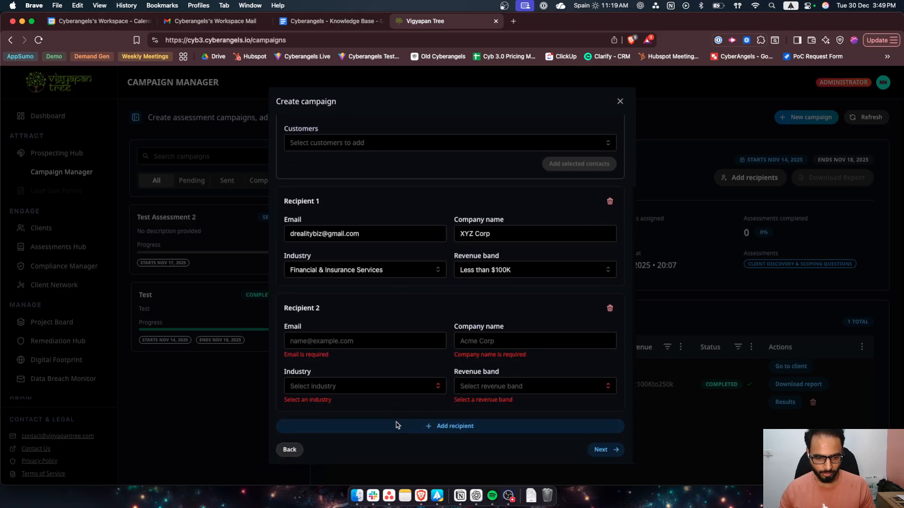
click(610, 308)
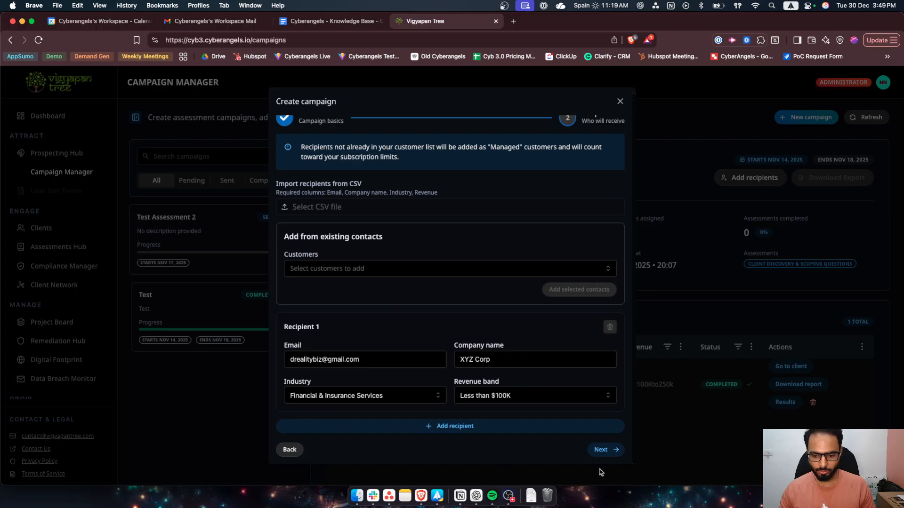
click(615, 452)
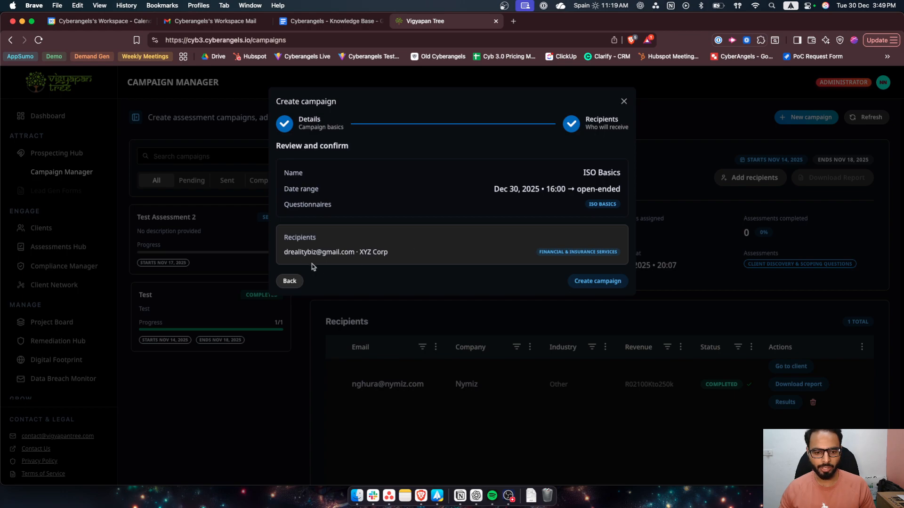
- Check the name, date range and recipient in the review summary and create the ISO Basics campaign
drag(289, 174, 606, 174)
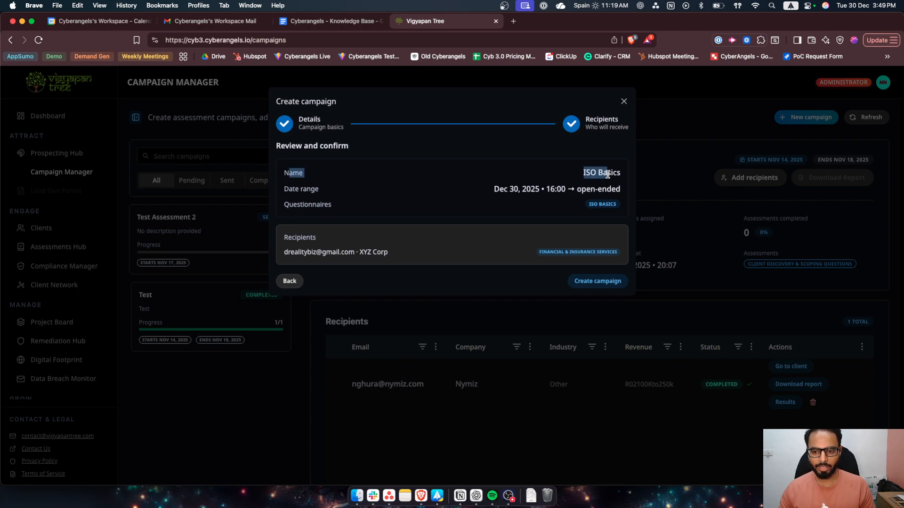
drag(284, 189, 356, 189)
drag(493, 189, 628, 190)
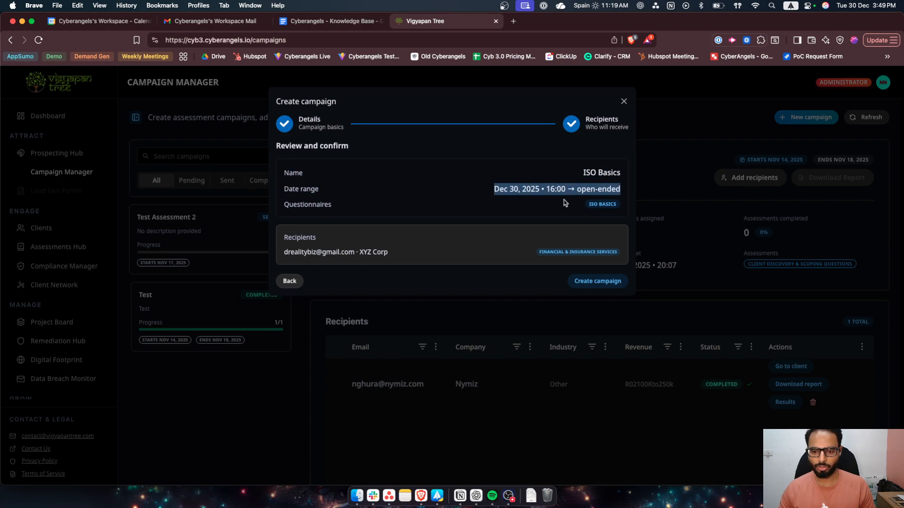
click(539, 210)
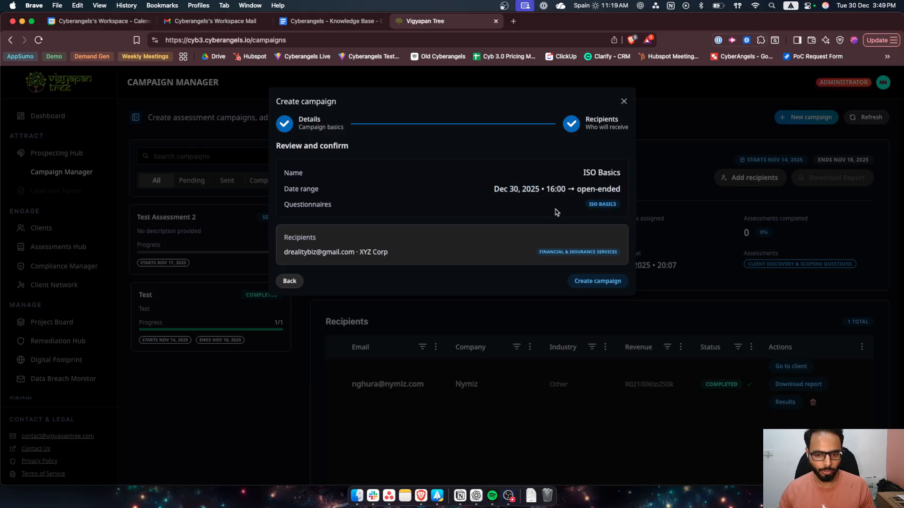
drag(281, 254, 403, 258)
click(407, 262)
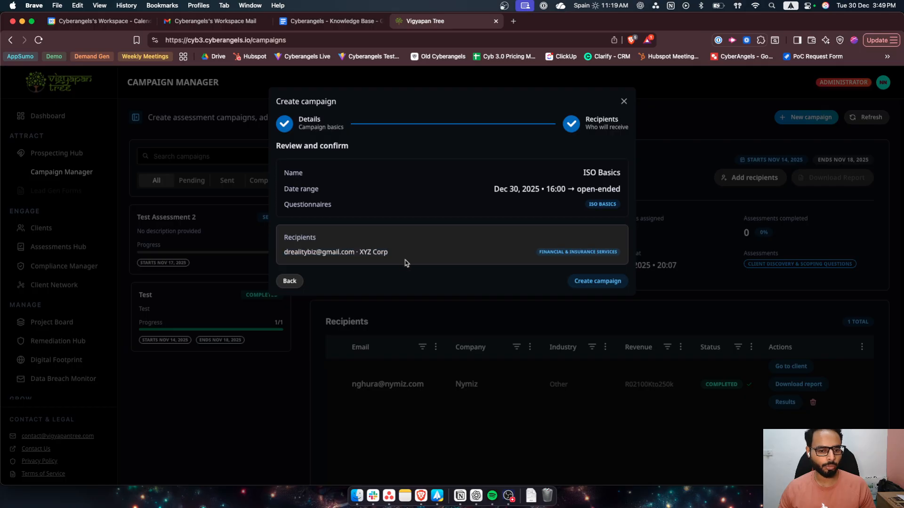
click(598, 282)
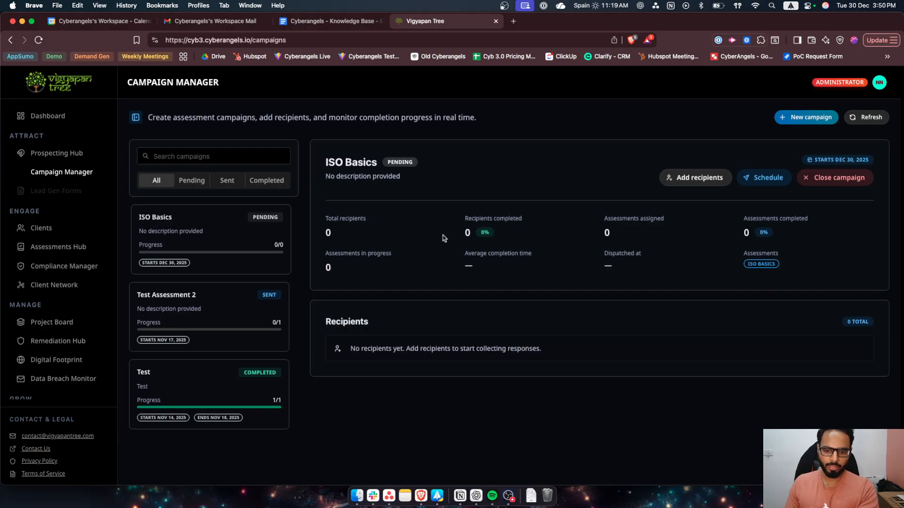
- Schedule the dispatch of the ISO Basics campaign after checking the start time of its invitations
click(760, 179)
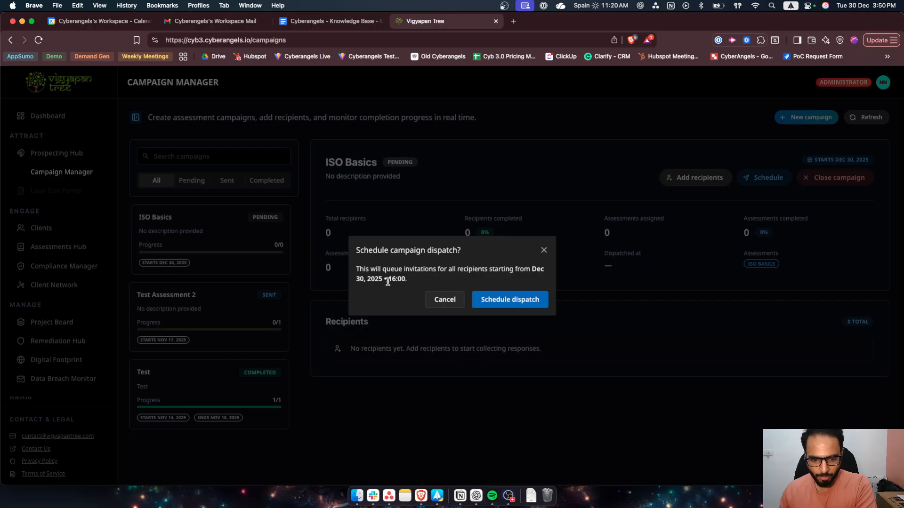
drag(388, 281, 431, 281)
click(417, 289)
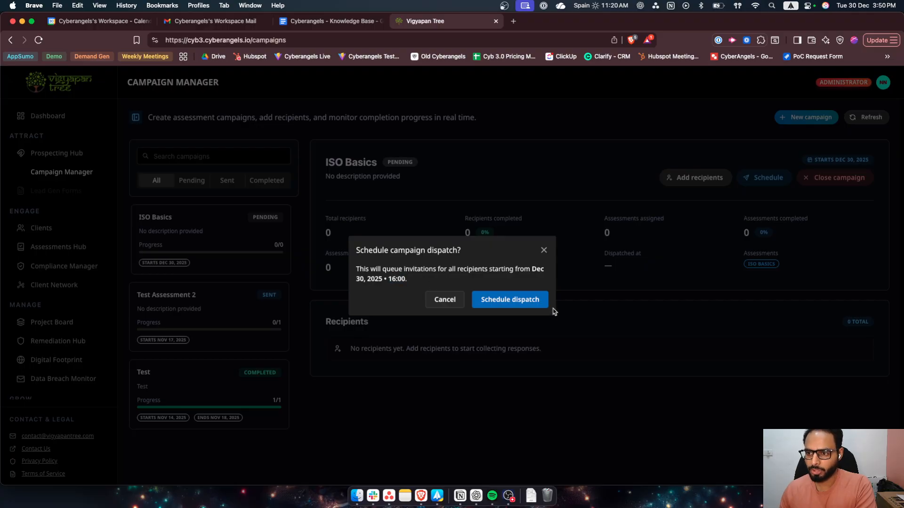
click(503, 304)
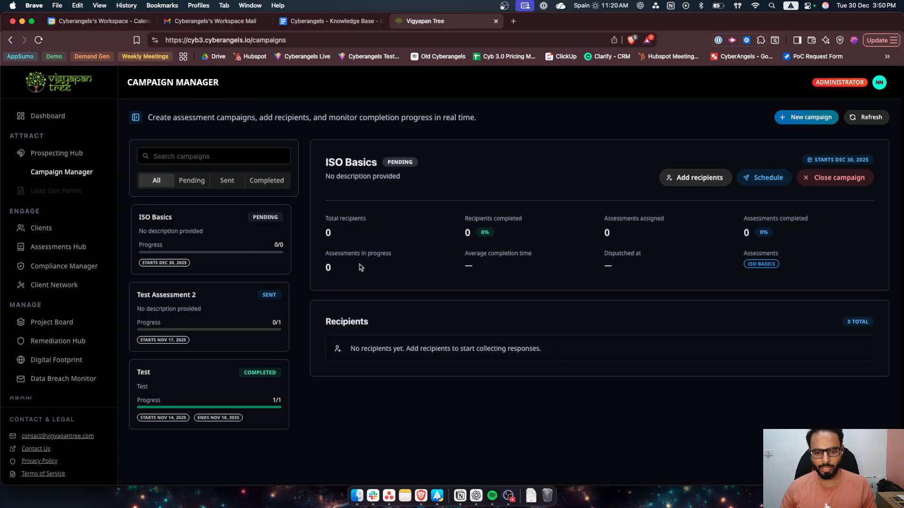
- Open the completed Test campaign and examine its assigned assessments, dispatch time and recipient details
click(212, 386)
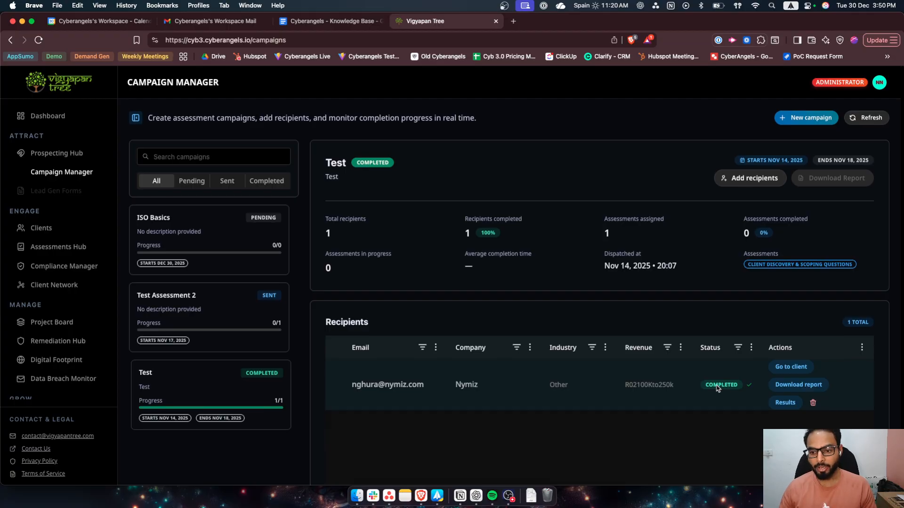
scroll(536, 224, down, 1)
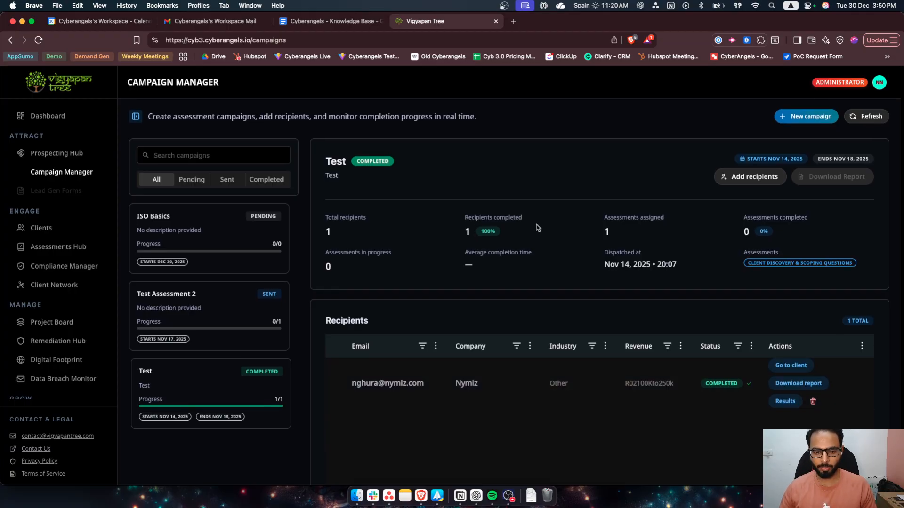
drag(601, 220, 700, 218)
click(732, 223)
scroll(733, 223, down, 1)
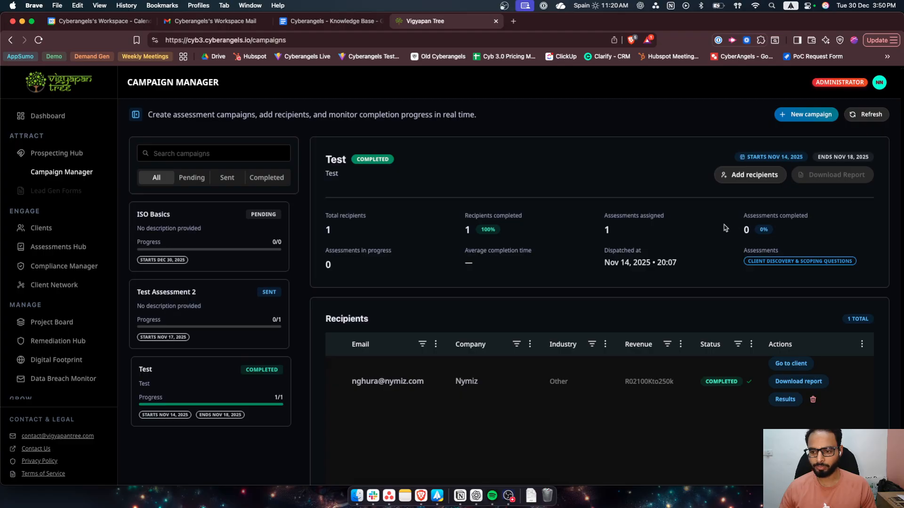
scroll(726, 226, down, 1)
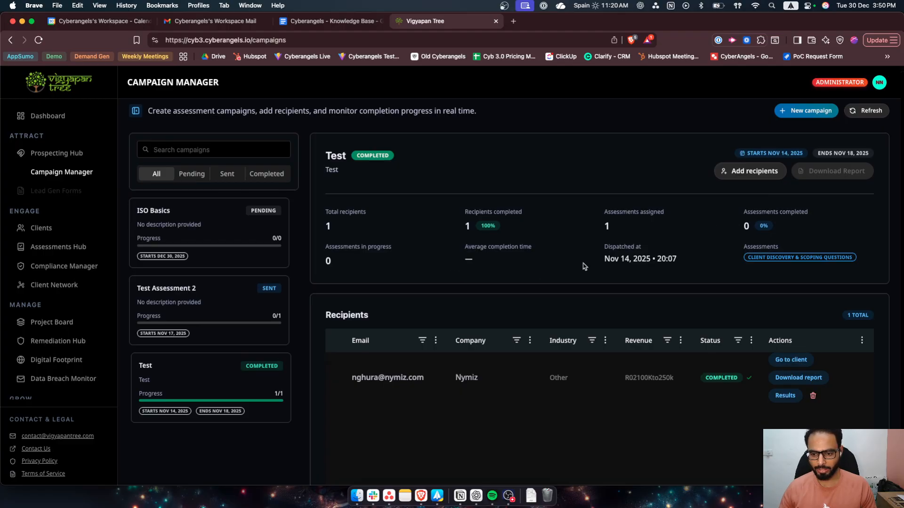
drag(596, 264, 683, 267)
click(687, 269)
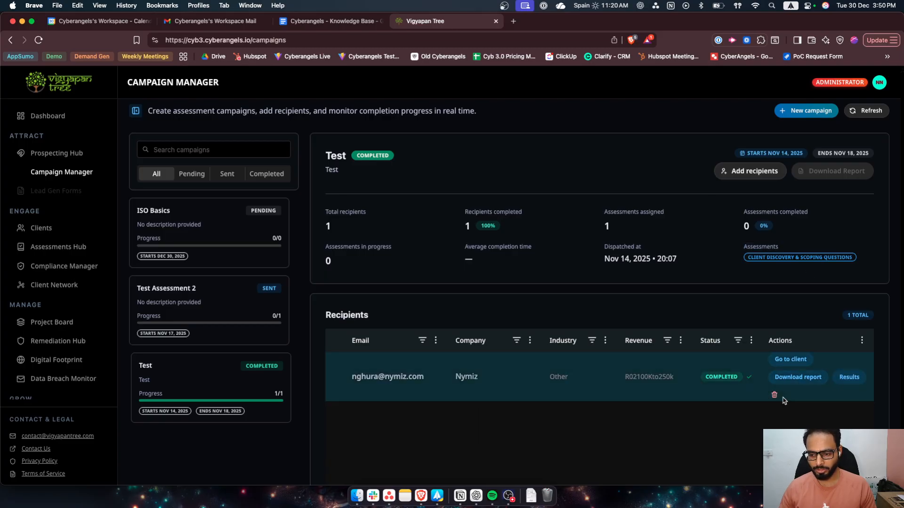
- Open the Nymiz recipient's assessment results, read the answers to both discovery questions and close the results
click(839, 380)
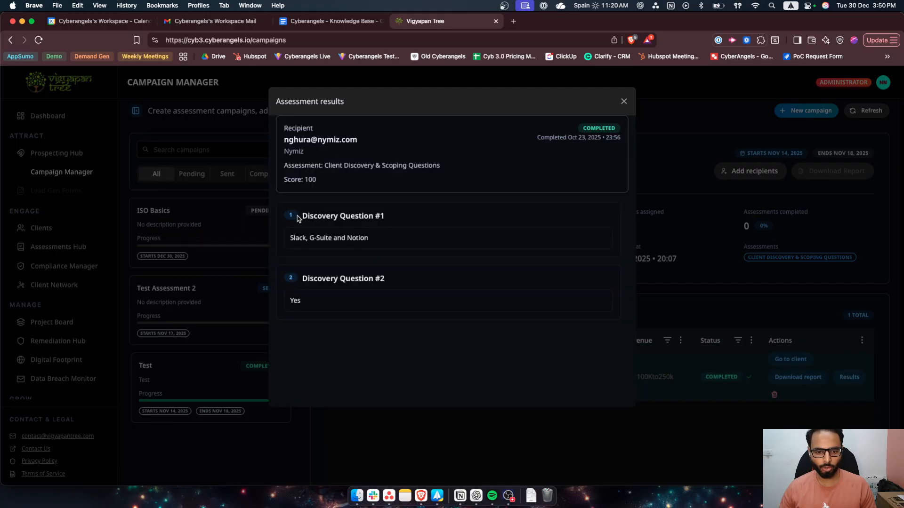
drag(297, 218, 406, 295)
click(346, 258)
drag(303, 216, 413, 220)
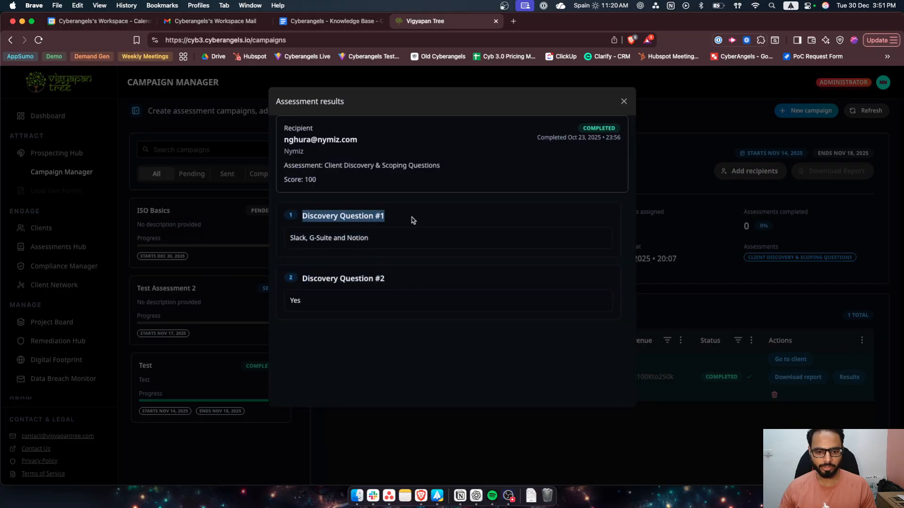
click(413, 221)
drag(289, 236, 401, 241)
click(401, 240)
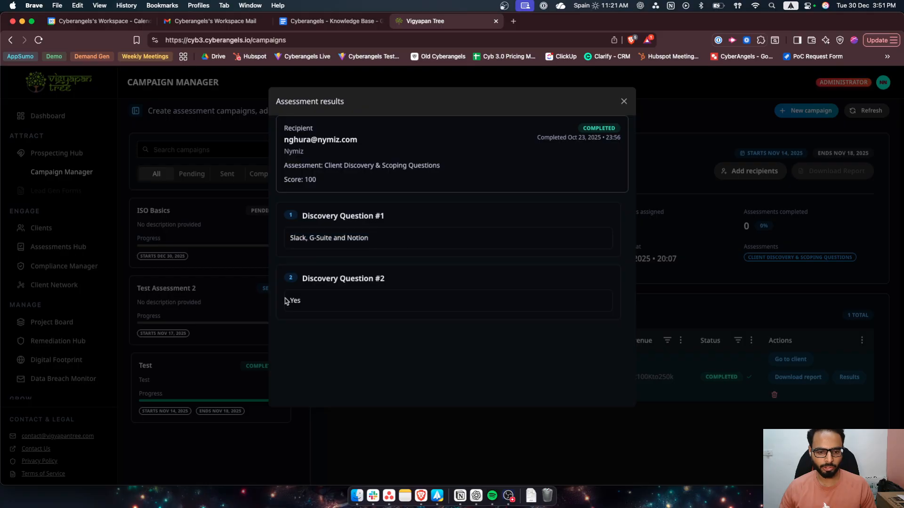
drag(291, 301, 357, 325)
click(357, 325)
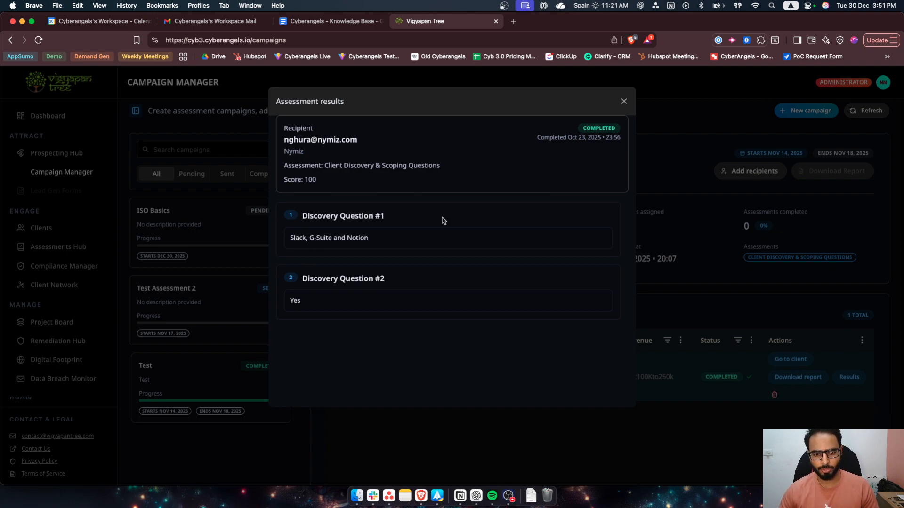
click(624, 102)
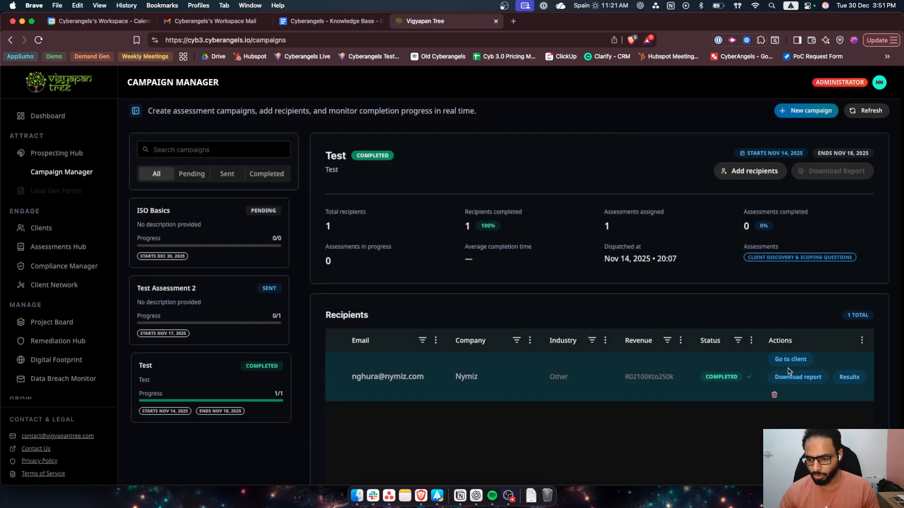
- Open the Nymiz recipient's PDF report, examine its questions, answers and answer times, and return to the Test campaign
click(802, 378)
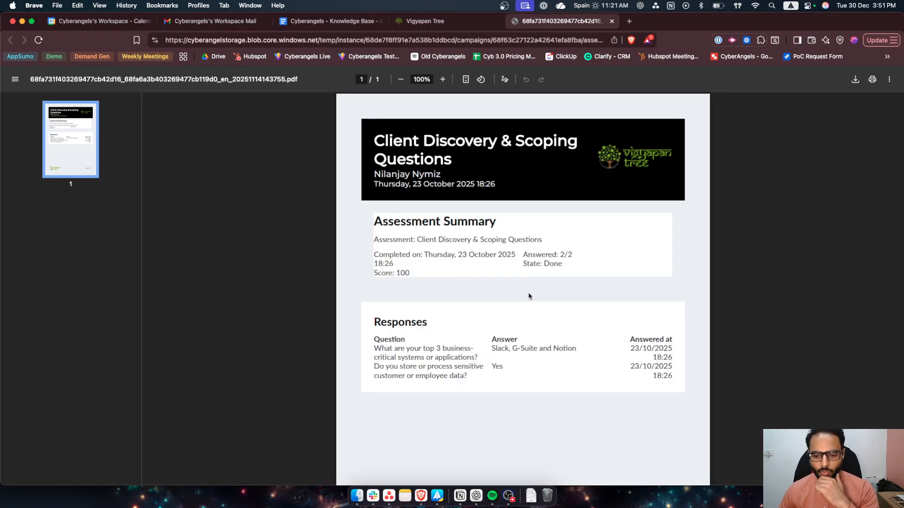
scroll(530, 296, down, 3)
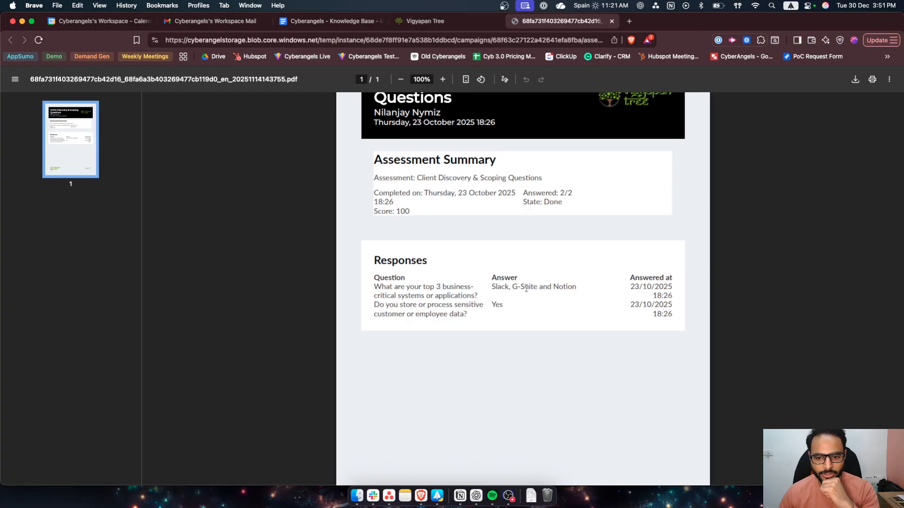
drag(373, 286, 555, 295)
click(498, 290)
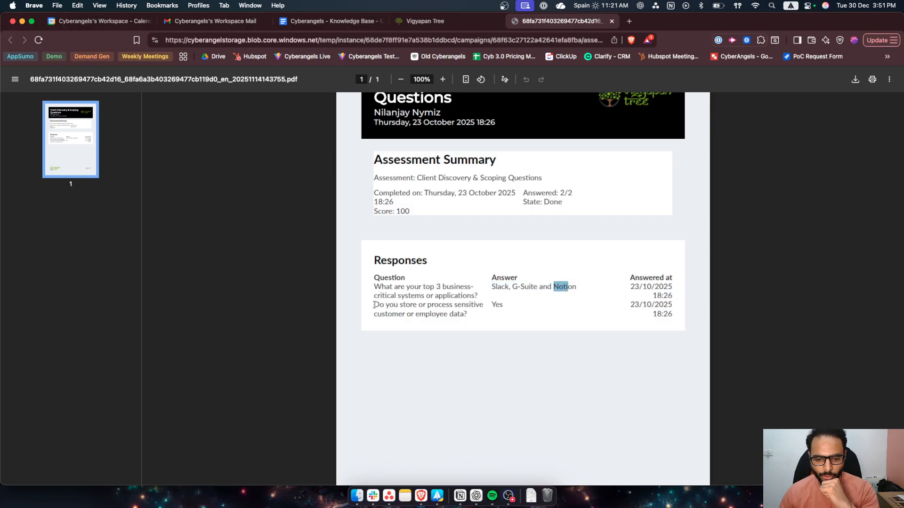
drag(375, 305, 481, 314)
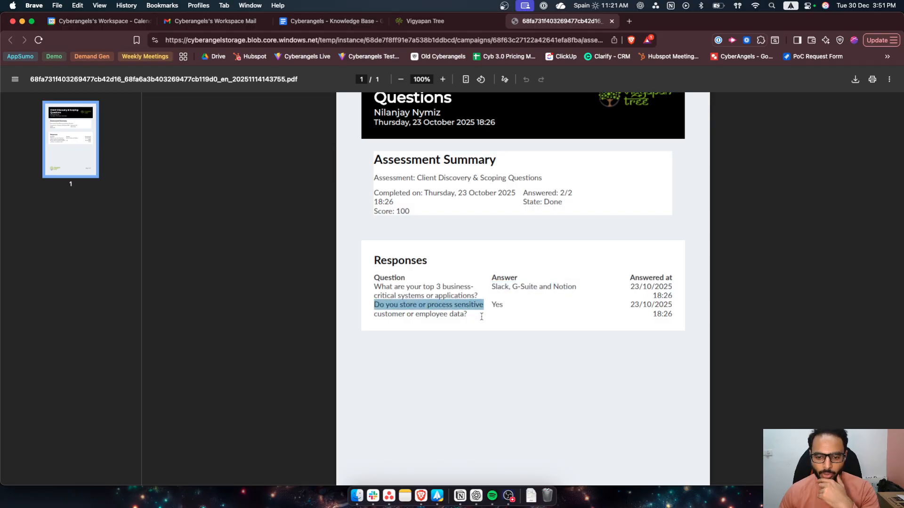
click(485, 317)
drag(635, 287, 615, 324)
click(610, 323)
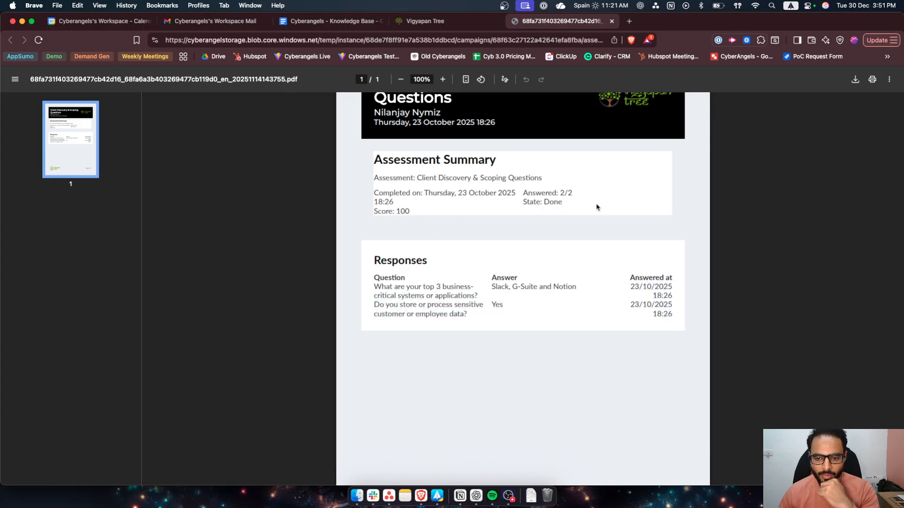
scroll(498, 267, up, 2)
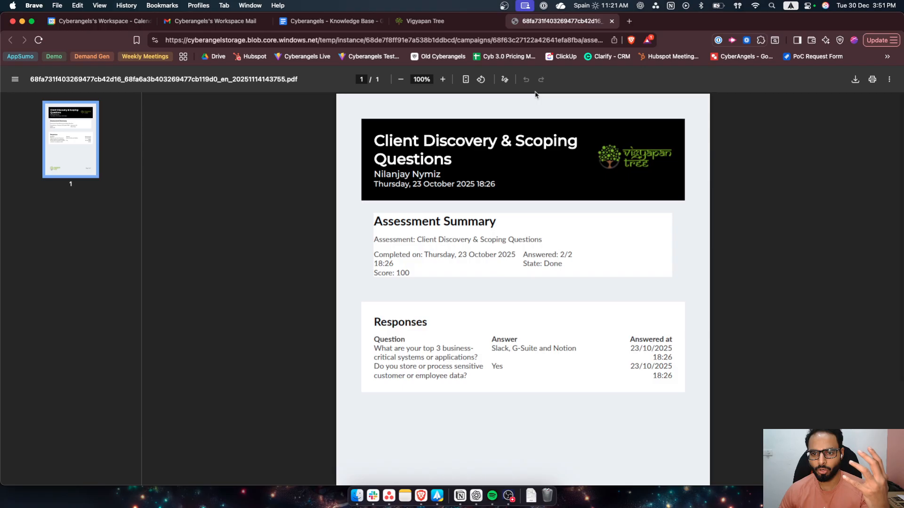
click(426, 21)
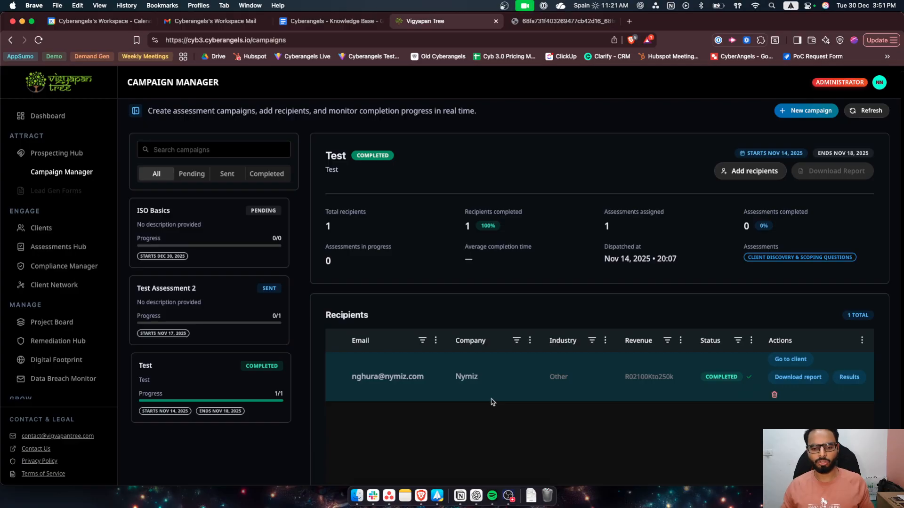
scroll(584, 377, down, 1)
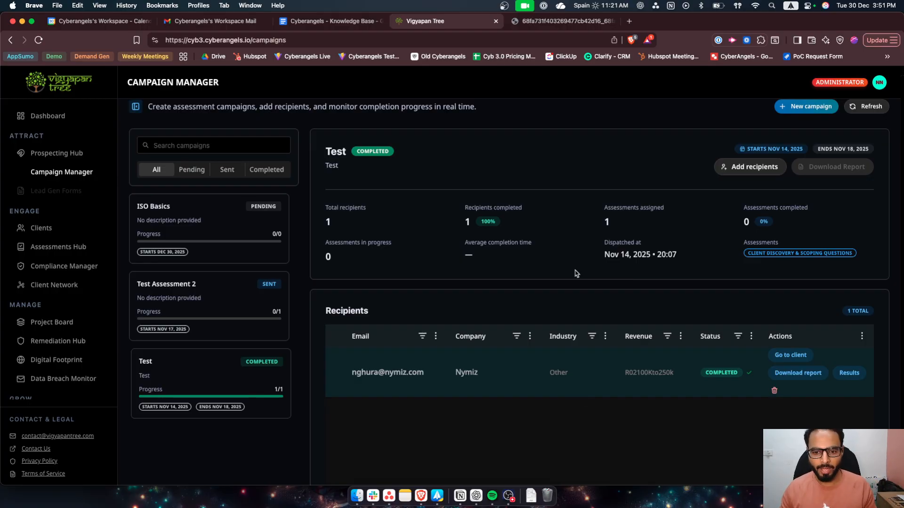
scroll(577, 273, up, 1)
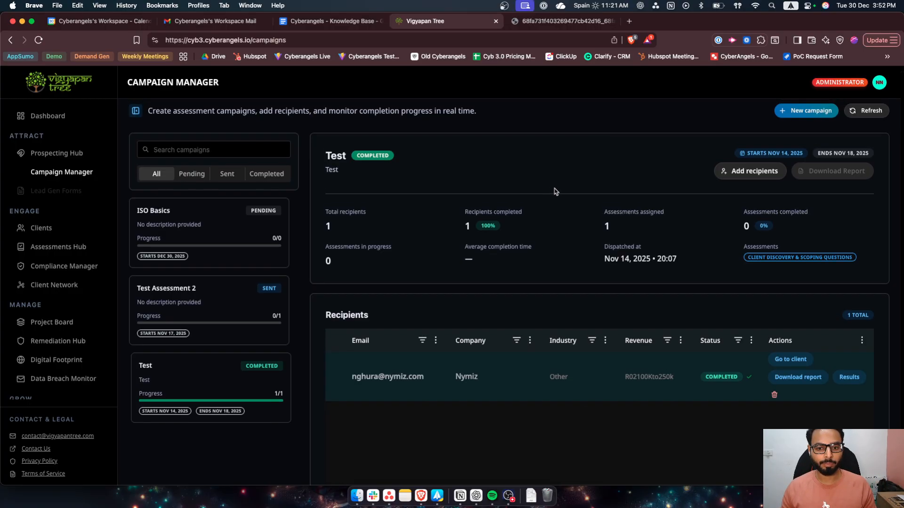